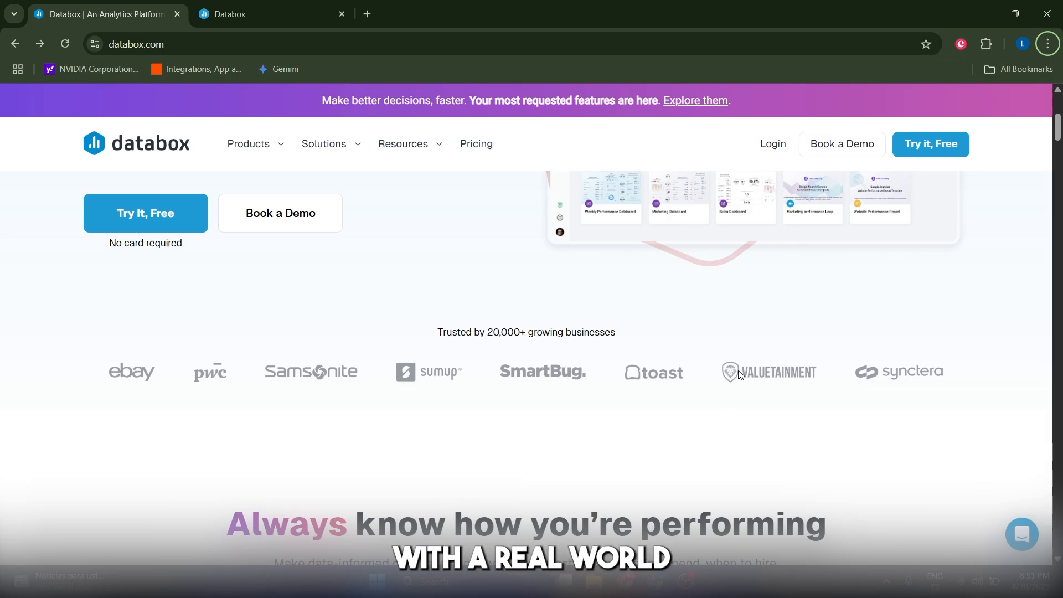
Step: Skim the databox.com landing page, then switch to the Databox app tab's home page
scroll(701, 374, down, 7)
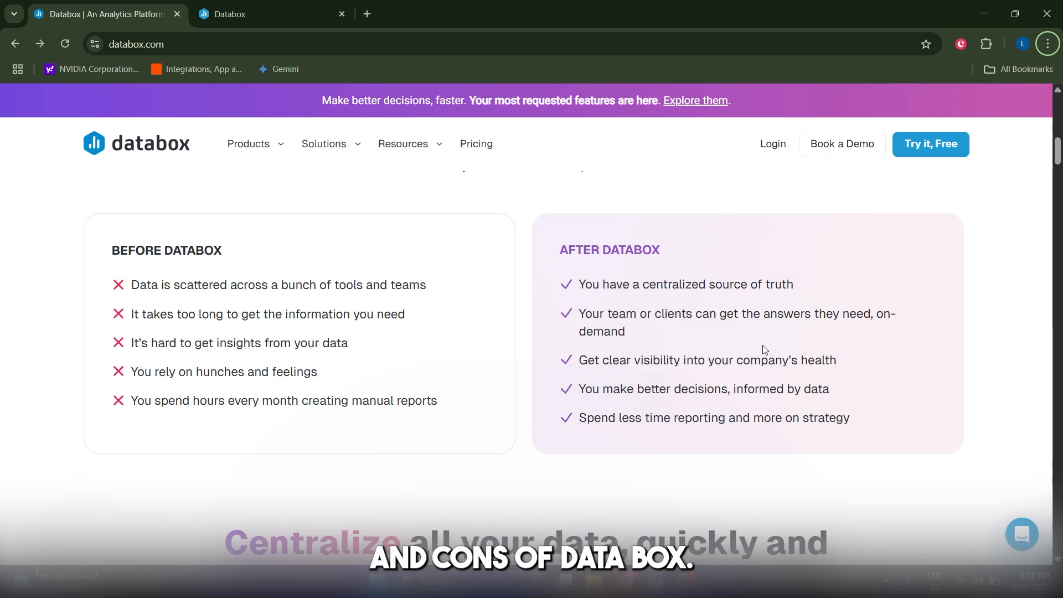
scroll(763, 341, up, 10)
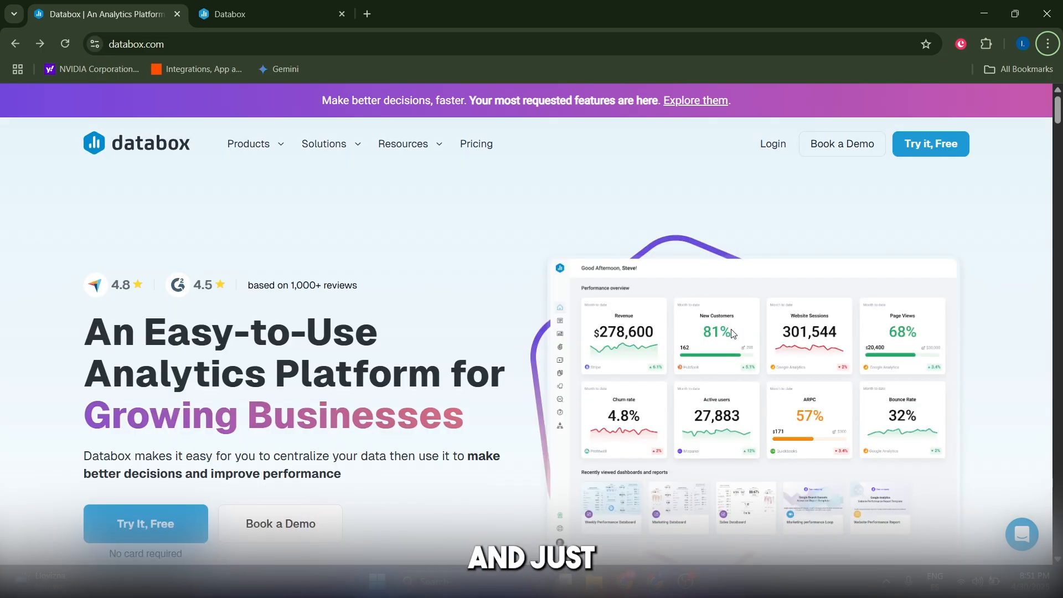
scroll(614, 451, down, 4)
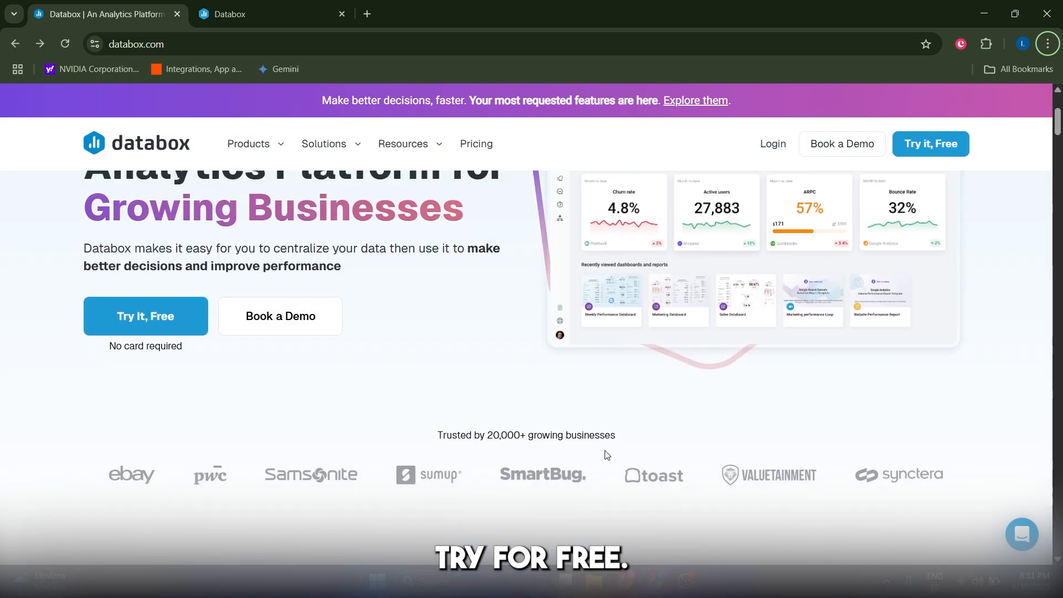
scroll(615, 451, up, 4)
scroll(628, 435, down, 4)
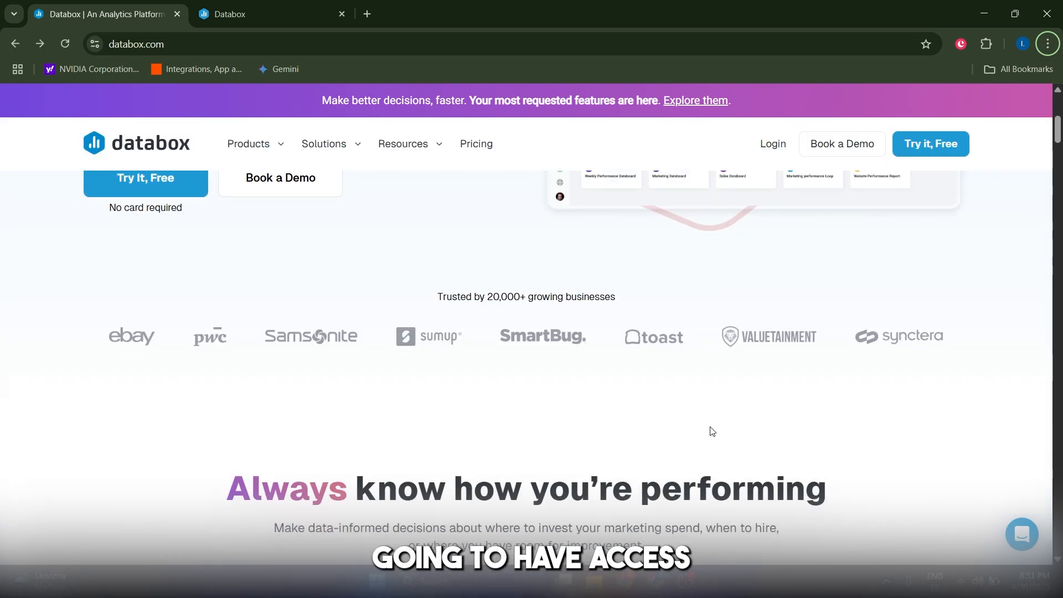
key(ctrl+Tab)
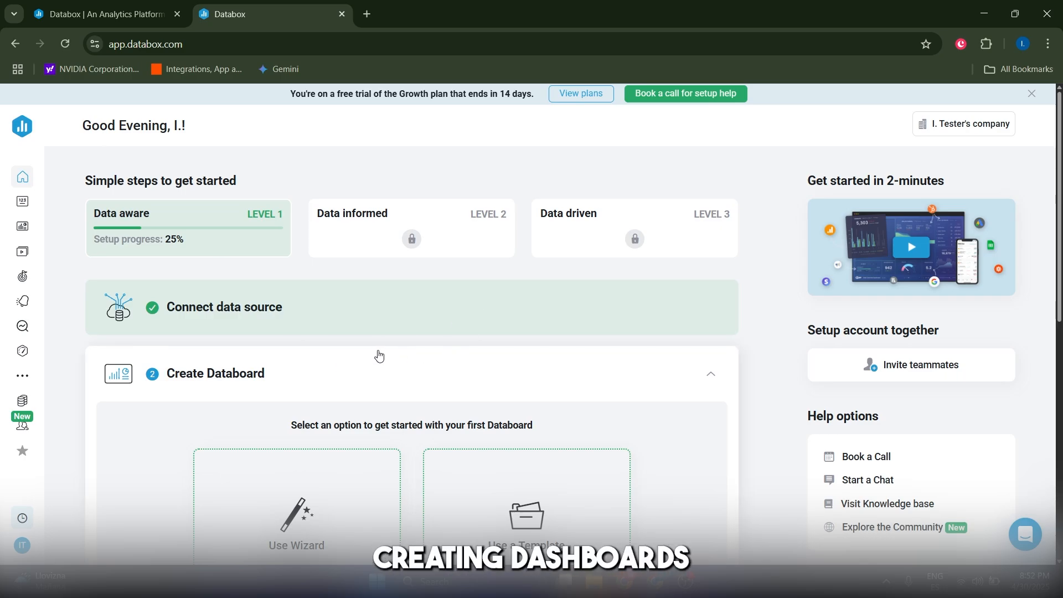
Step: Scroll the Data Sources list showing the YouTube connection with 13 metrics and the Token source
scroll(472, 349, down, 3)
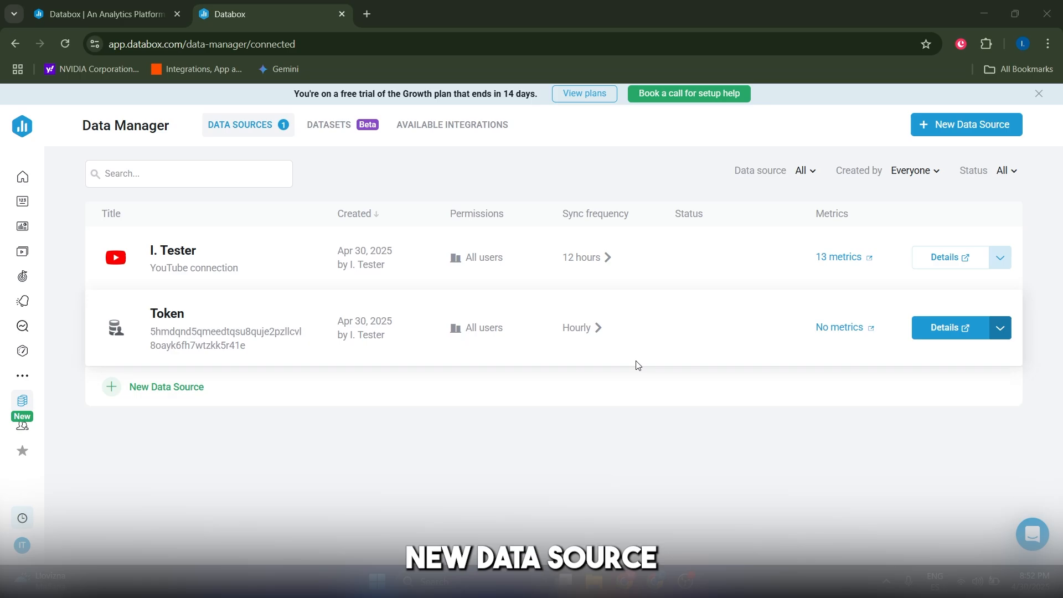
Step: Browse the available integrations, their Category list and the search box without adding a source
click(980, 126)
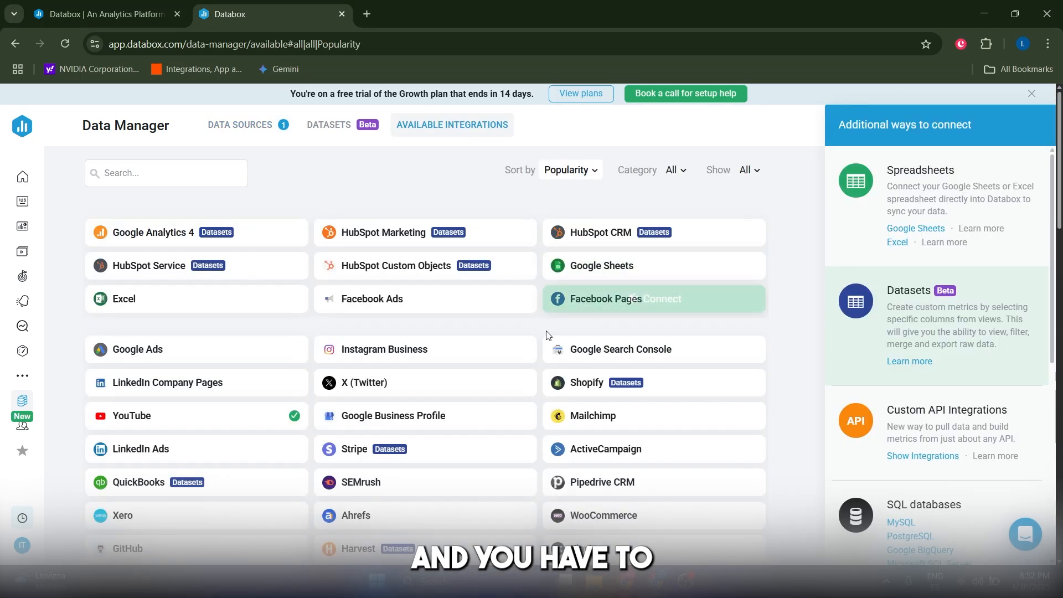
click(24, 404)
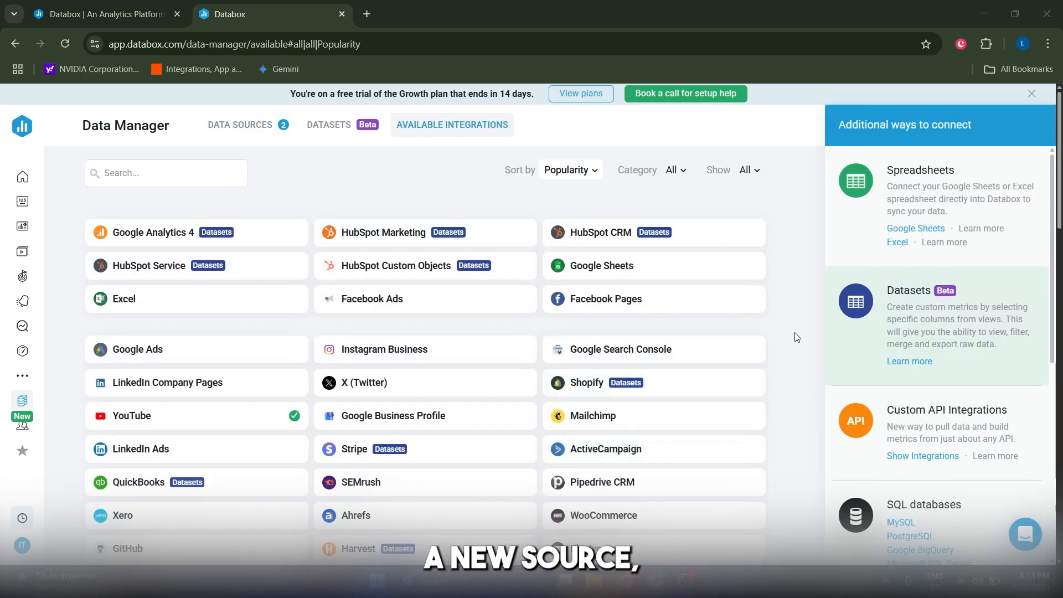
click(674, 170)
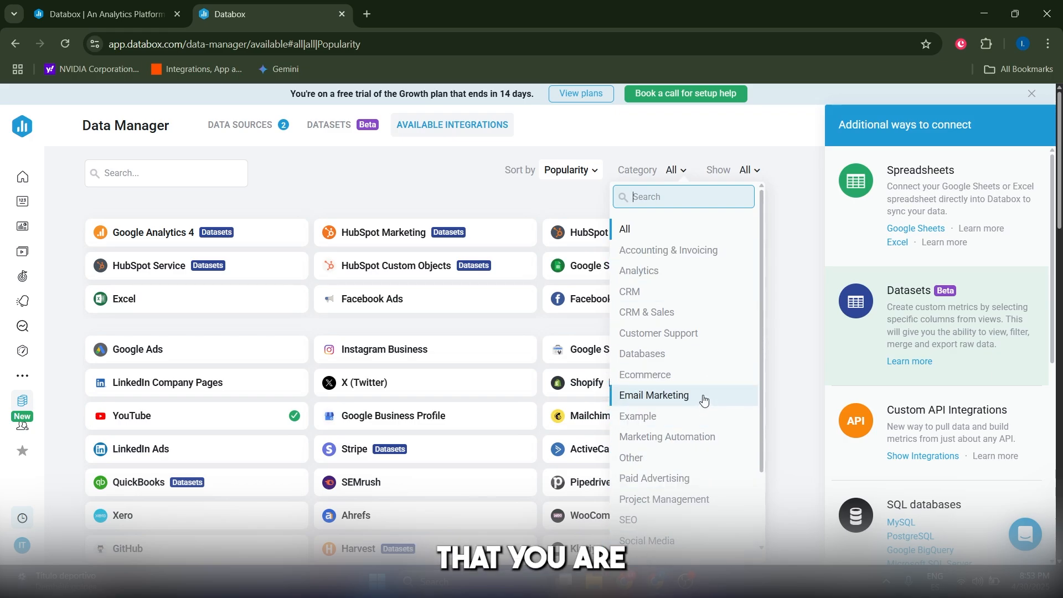
click(379, 213)
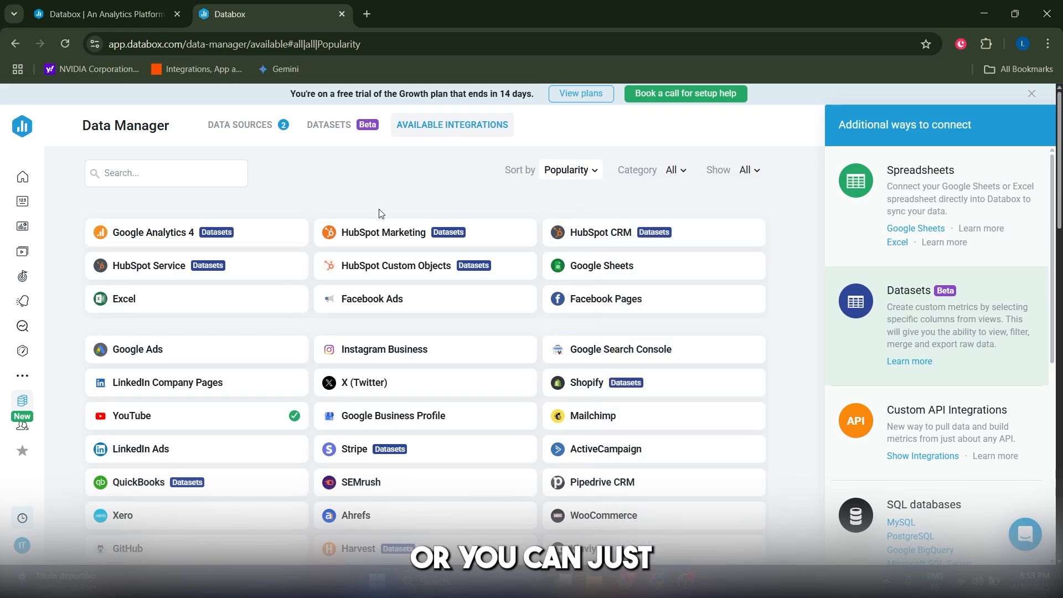
click(144, 180)
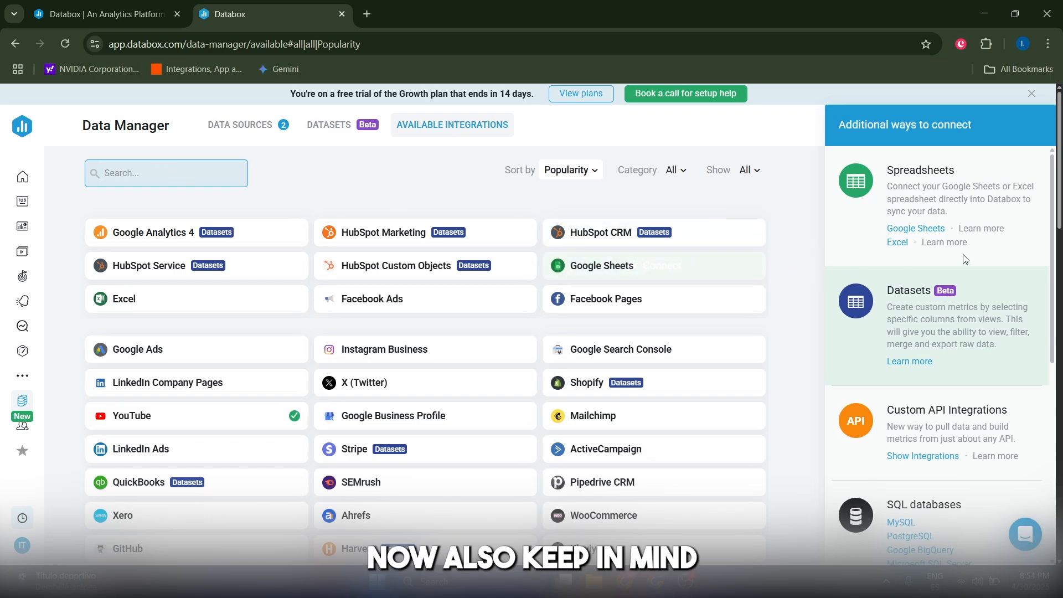
scroll(948, 330, down, 6)
scroll(953, 322, up, 6)
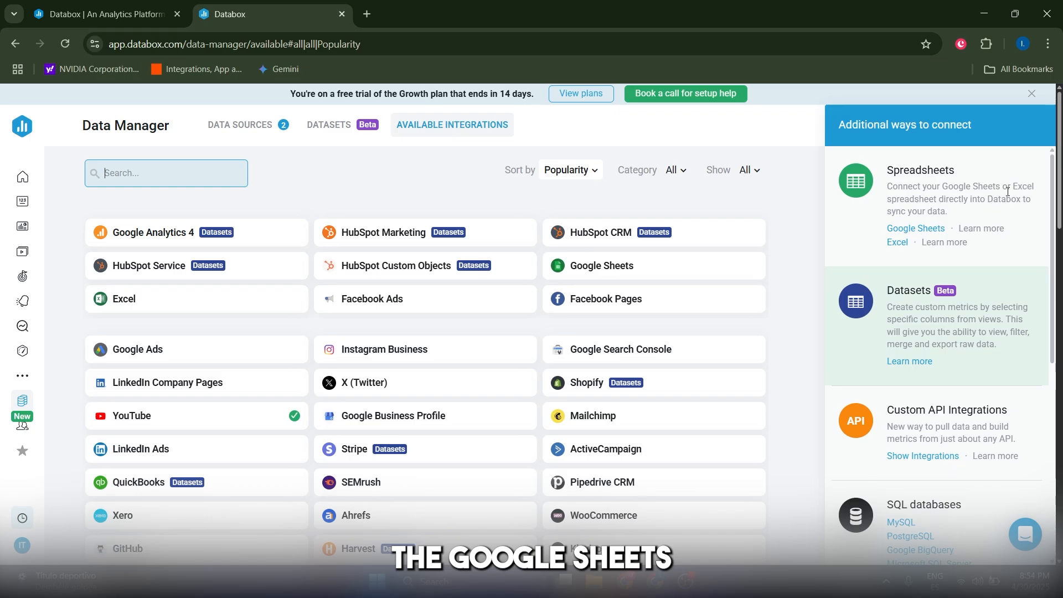
scroll(978, 271, down, 5)
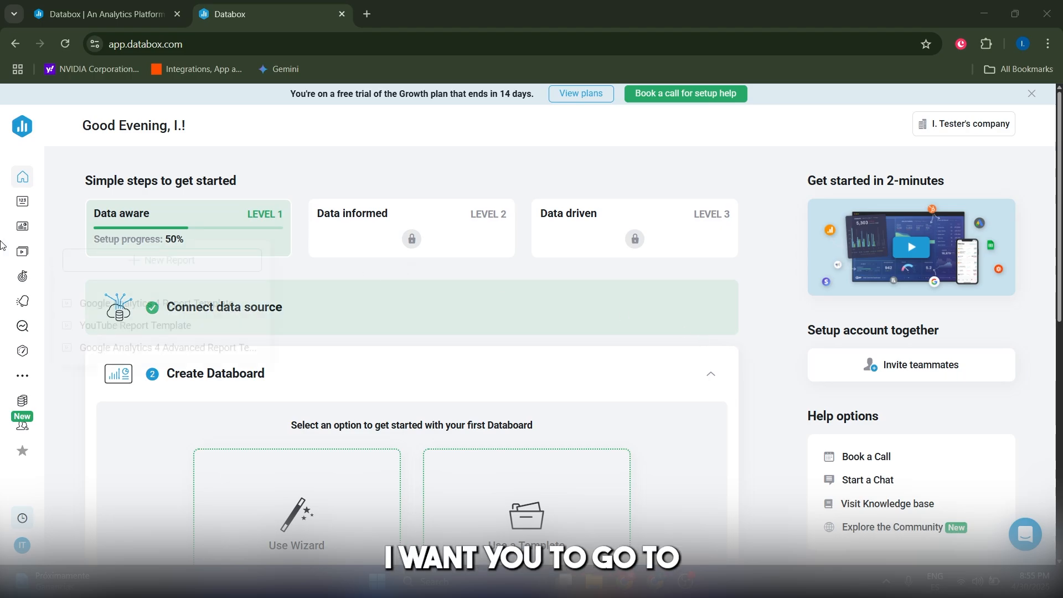
Step: Open Databoards and start the setup wizard for a new databoard
mouse_move(26, 229)
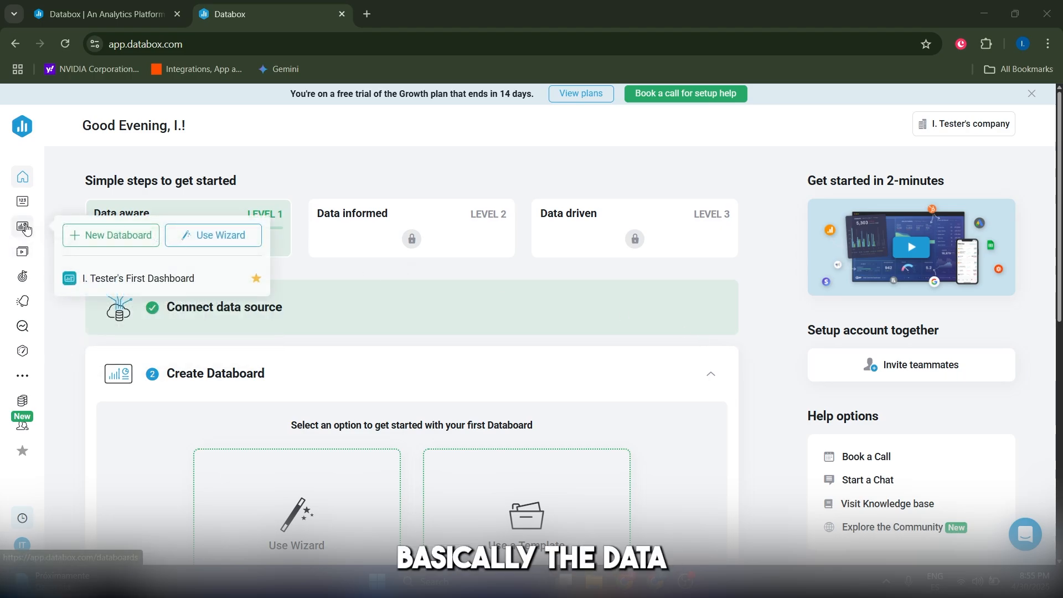
click(24, 227)
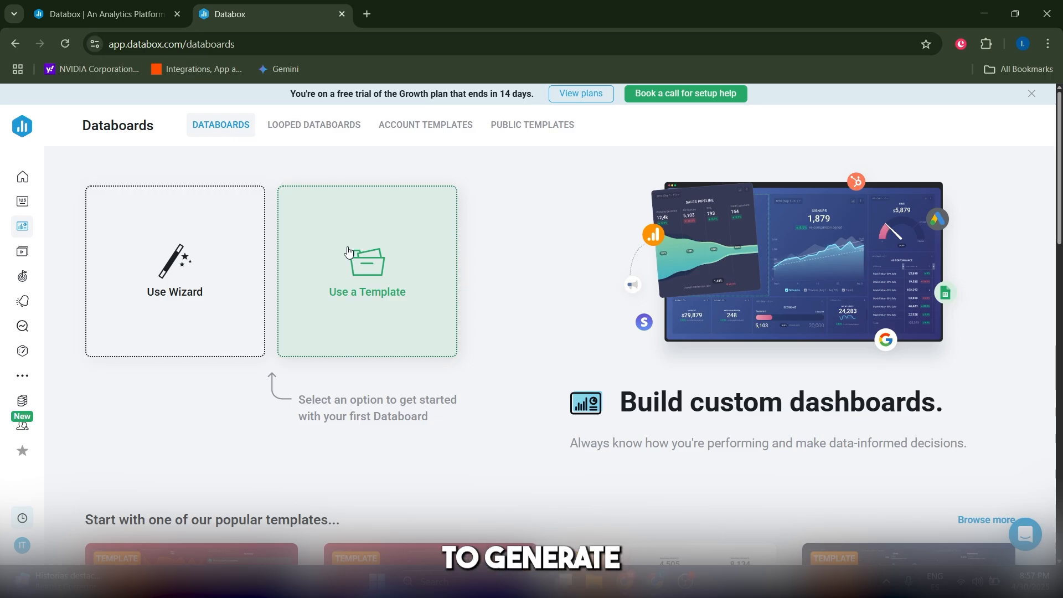
click(175, 268)
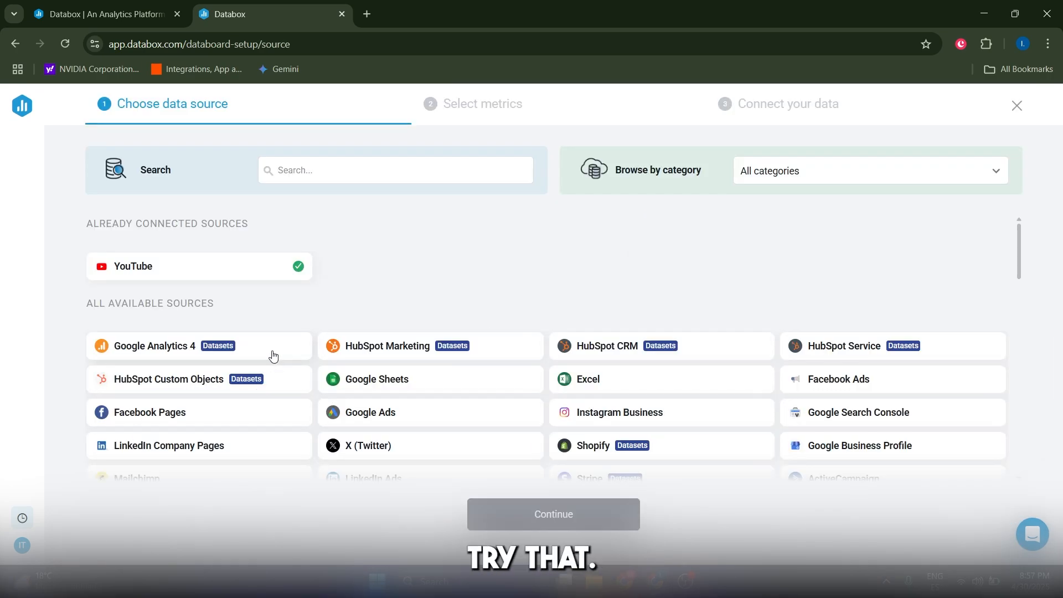
Step: Build a YouTube databoard with Subscribers Gained, Average View Duration, Annotation Close Rate, Dislikes, Likes and Shares
click(173, 262)
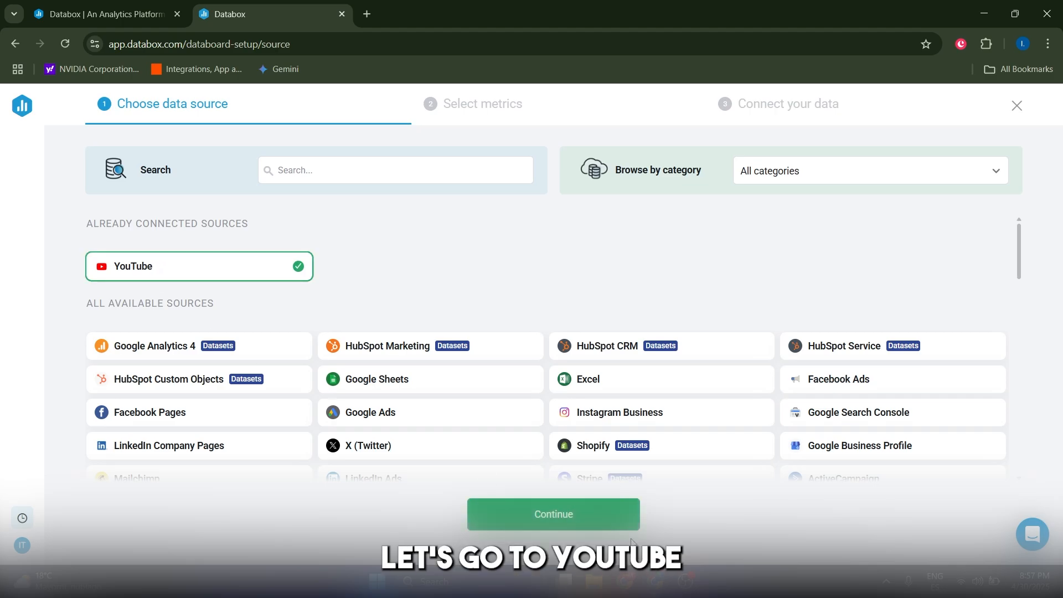
click(580, 523)
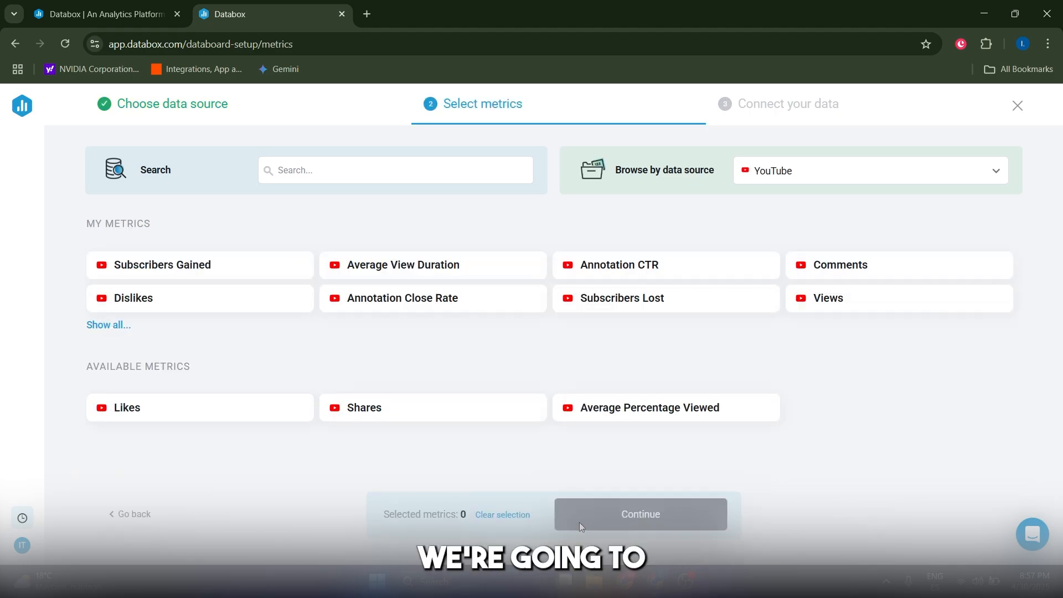
click(236, 282)
click(346, 281)
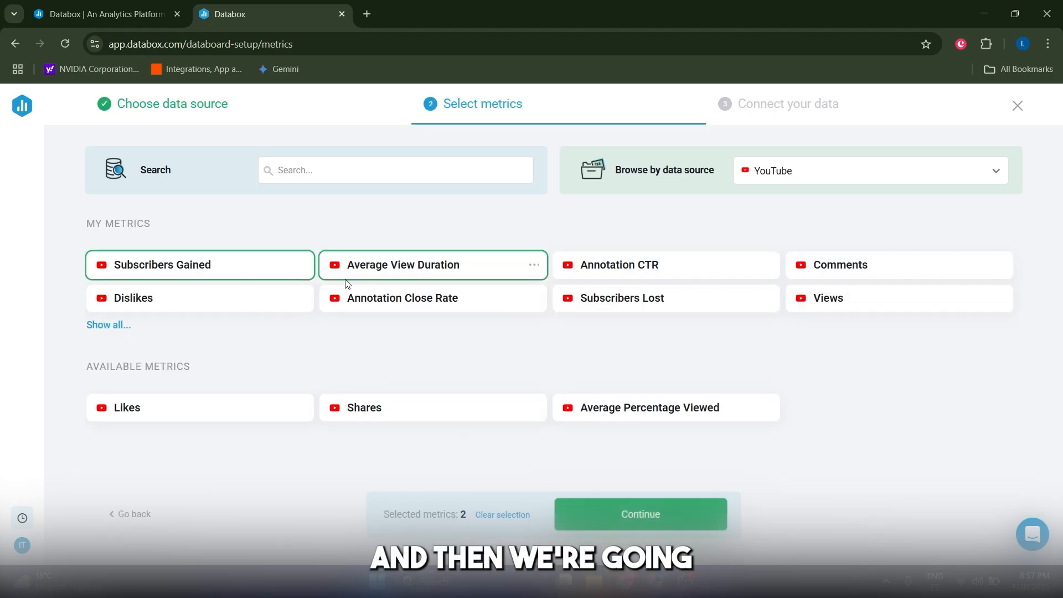
click(380, 301)
click(259, 303)
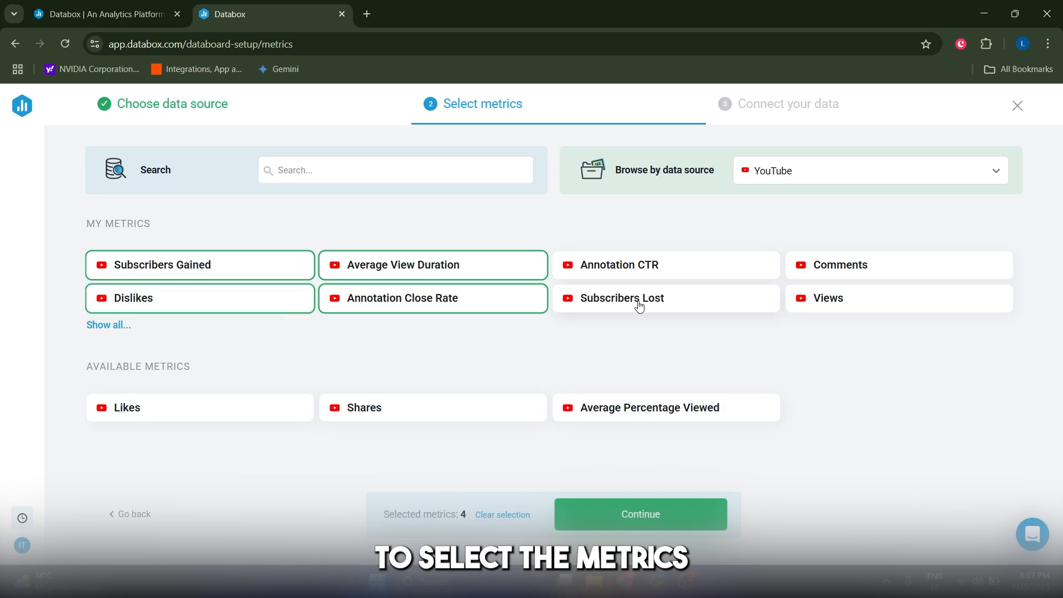
click(208, 418)
click(391, 413)
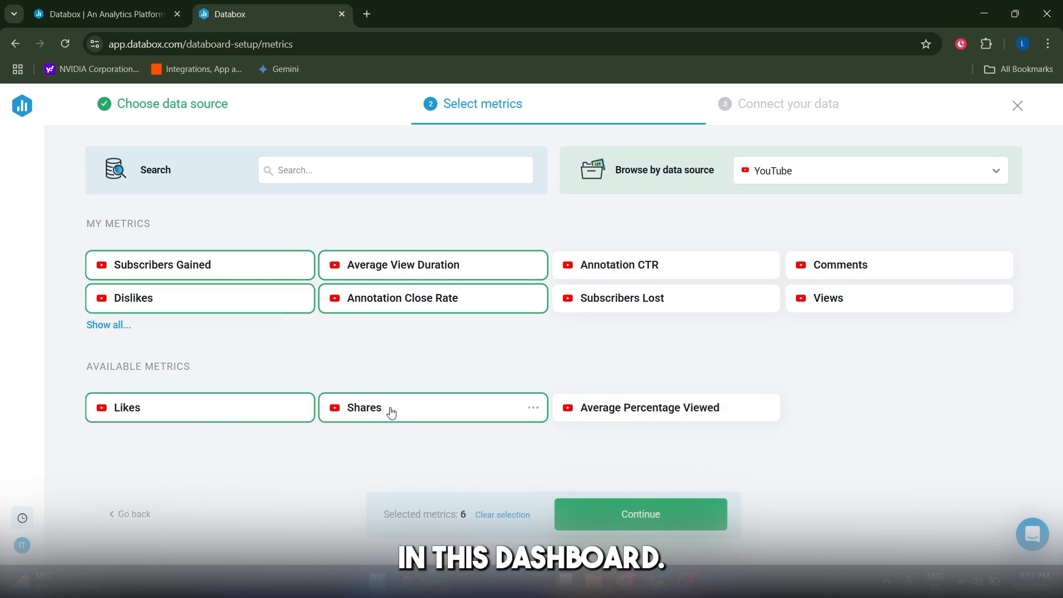
click(658, 529)
click(616, 275)
click(642, 325)
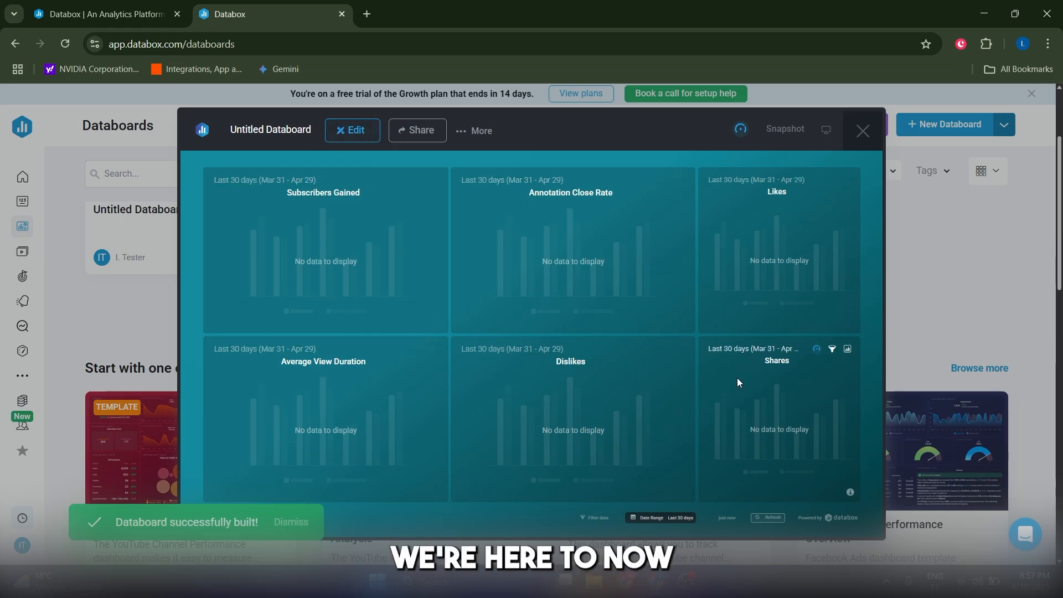
Step: Check the mobile and desktop previews, then save a dark blue background in Advanced visual settings
click(352, 130)
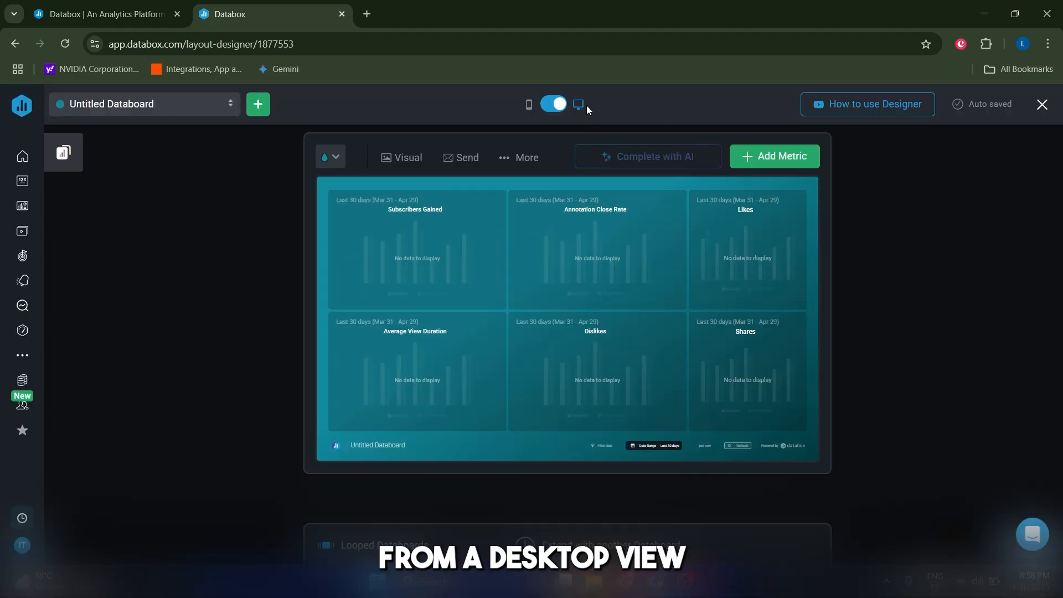
click(559, 108)
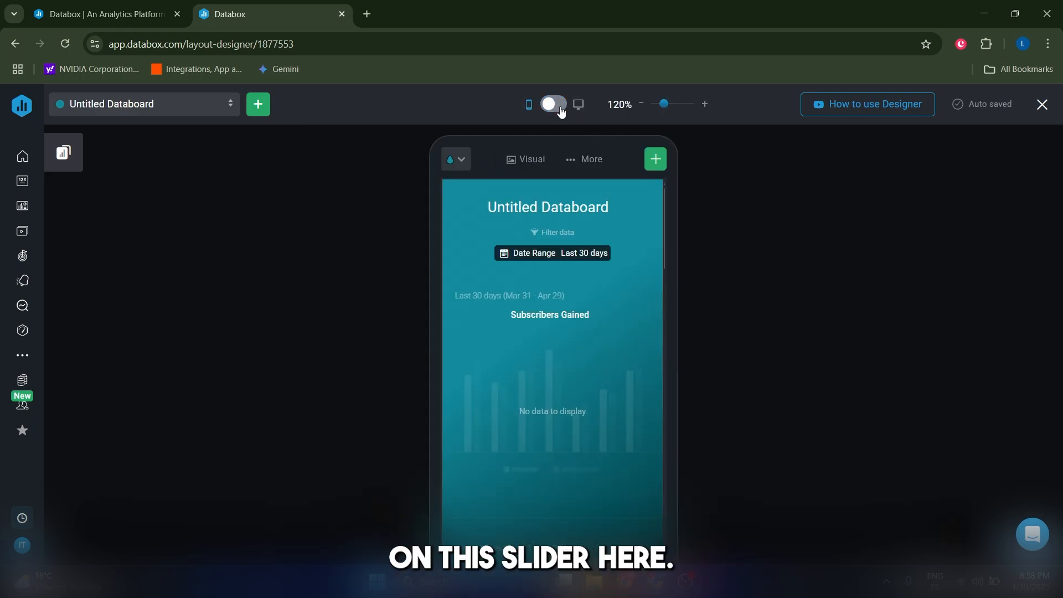
click(562, 109)
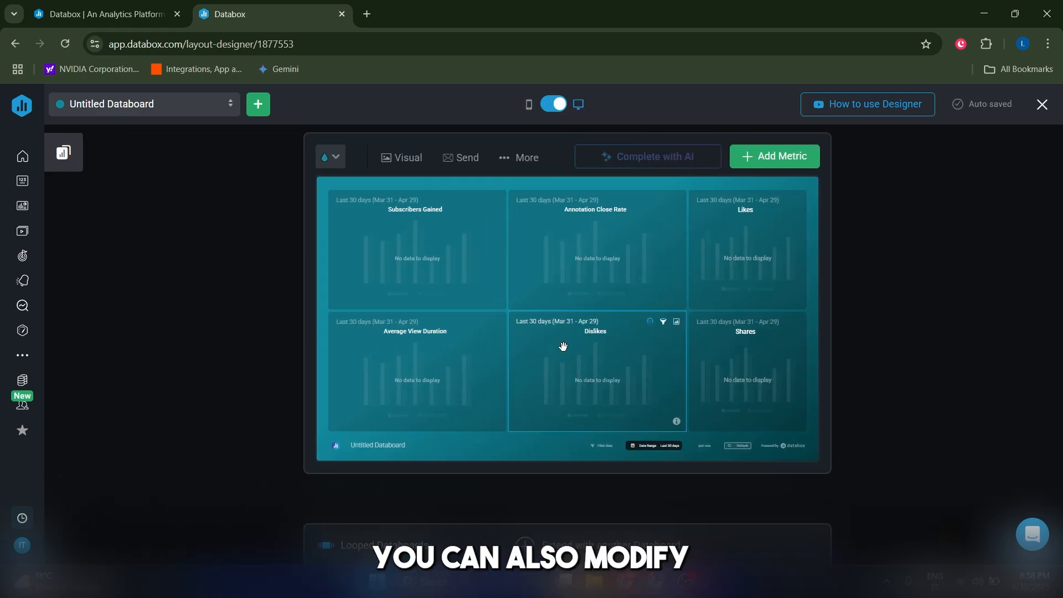
click(331, 161)
click(394, 158)
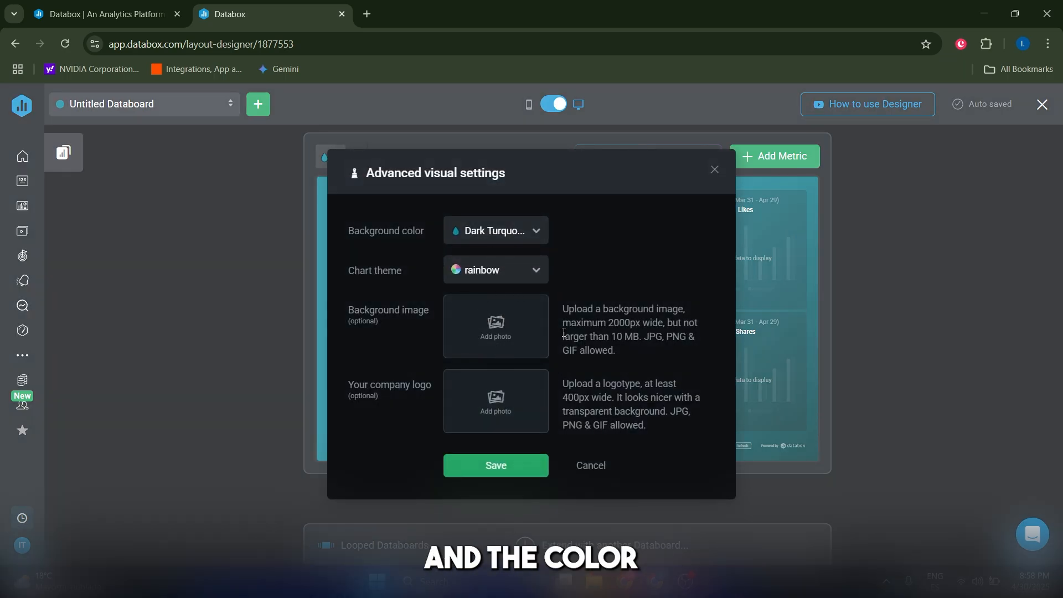
click(468, 464)
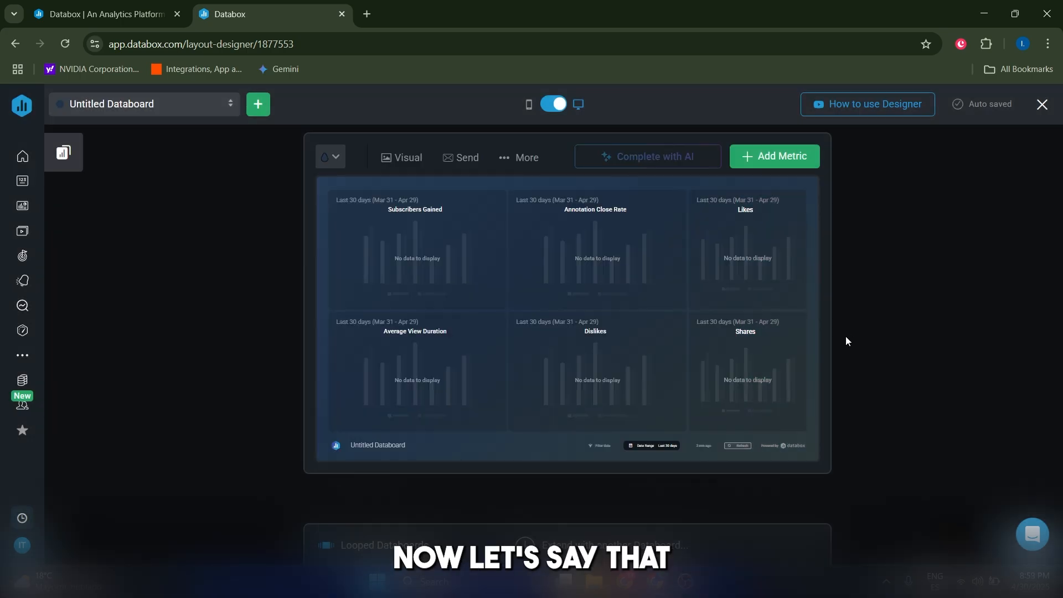
click(767, 158)
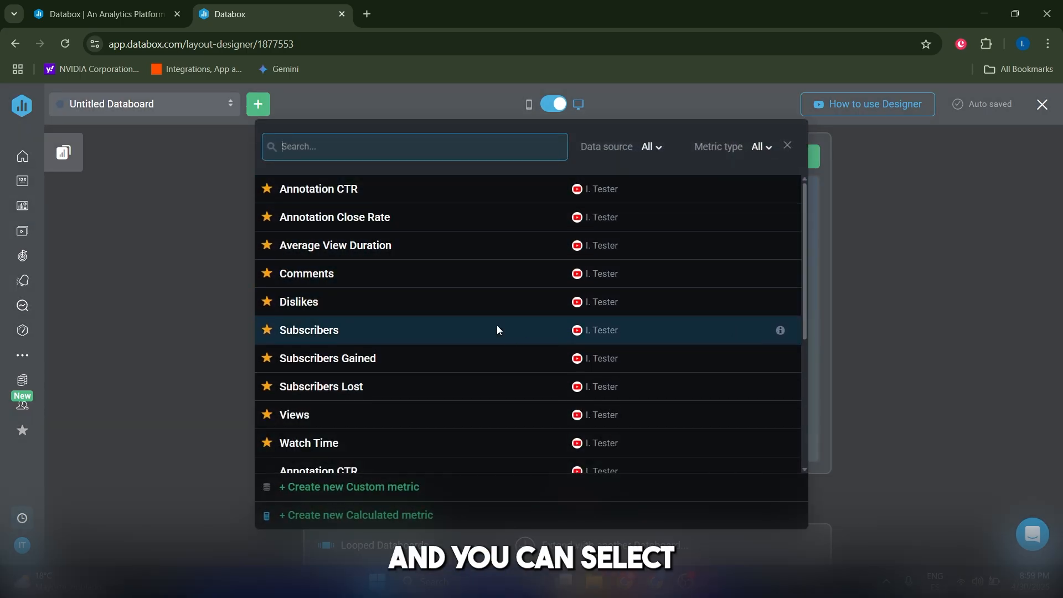
Step: Close the Add Metric list and delete the Dislikes block, confirming with 'Yes, delete'
scroll(664, 288, down, 3)
click(787, 146)
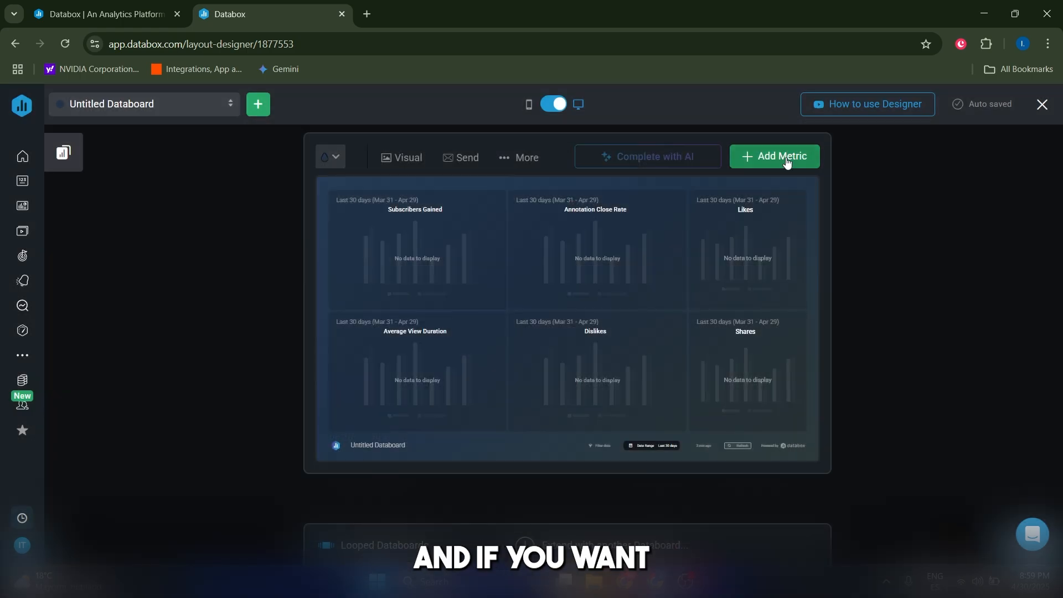
click(523, 394)
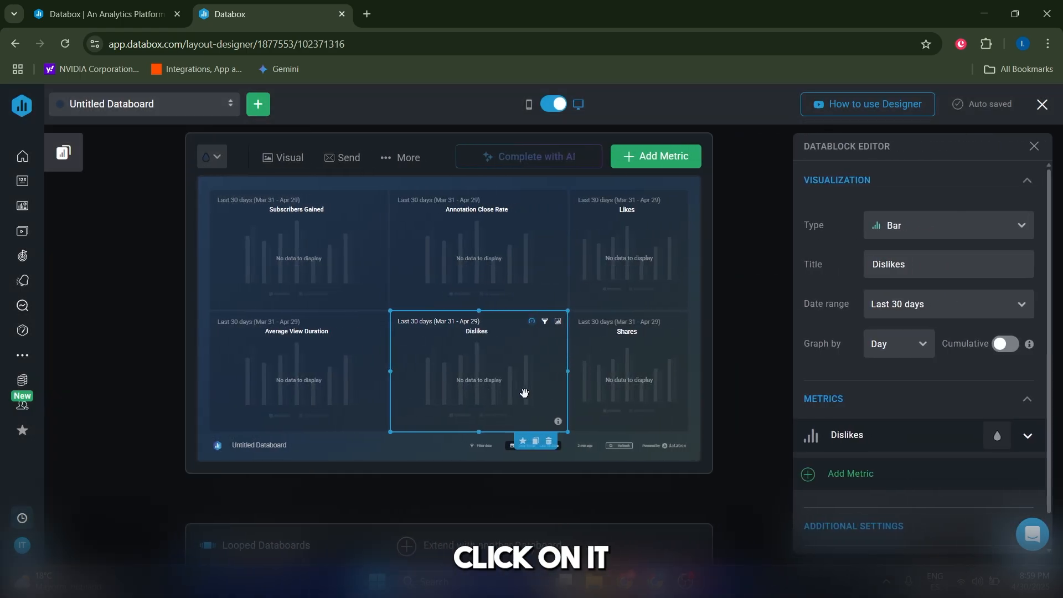
key(Delete)
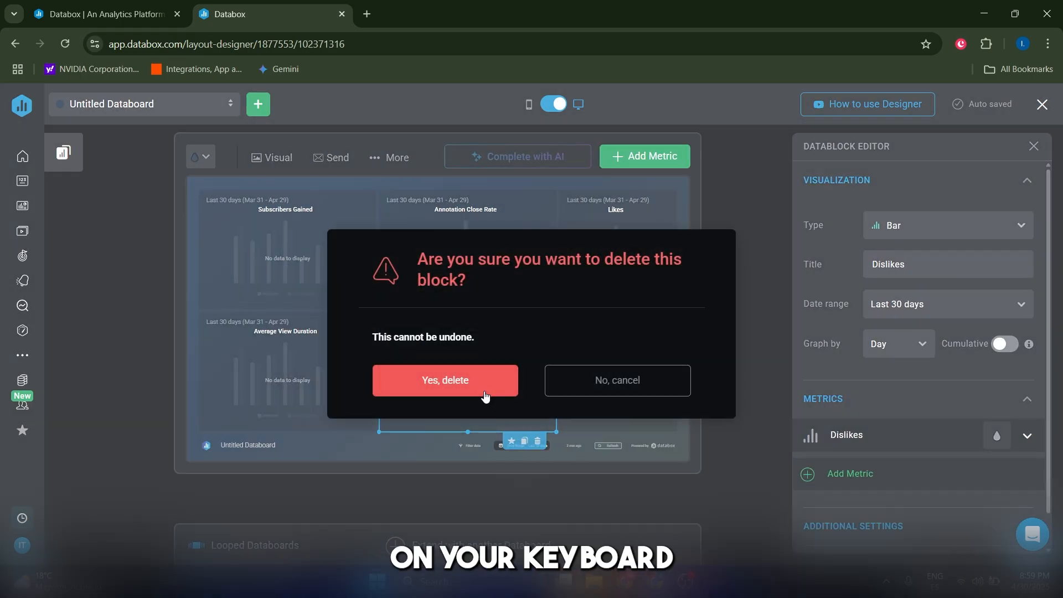
click(485, 394)
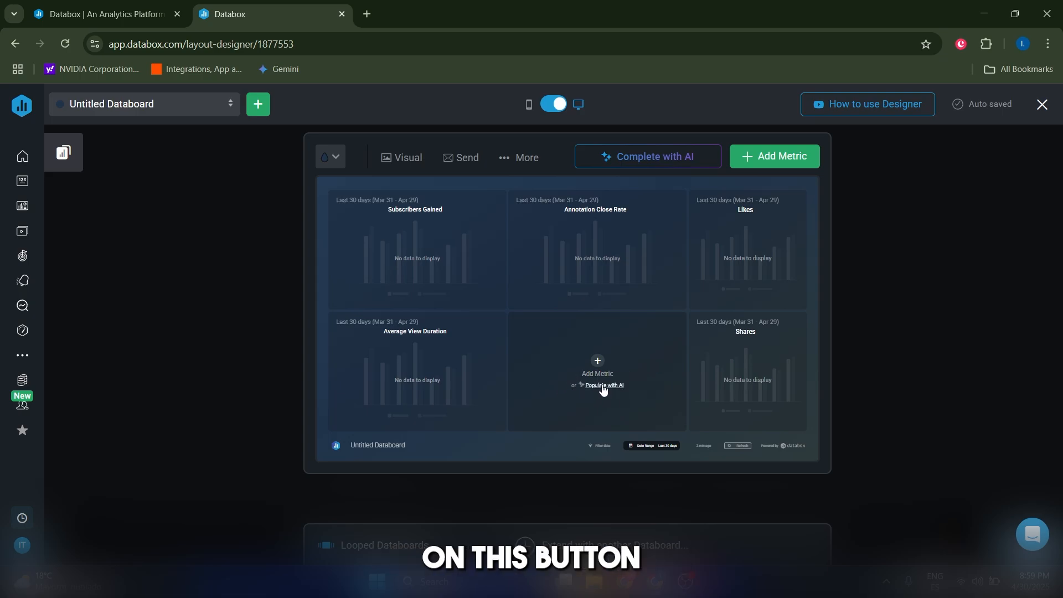
Step: Have AI fill the empty slot with Subscribers Lost, and switch Subscribers Gained to a line chart
click(645, 166)
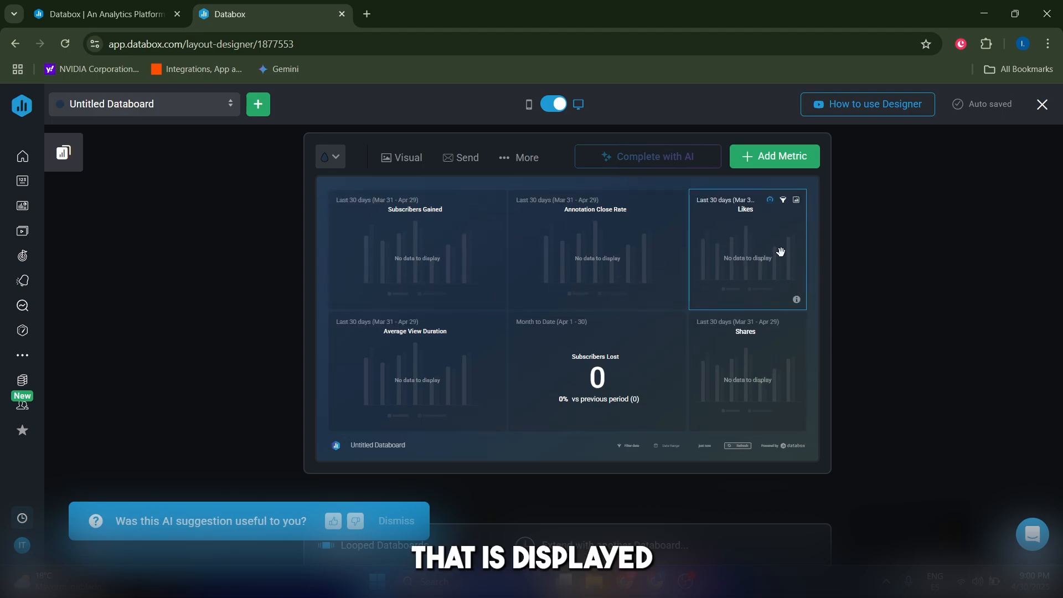
click(393, 281)
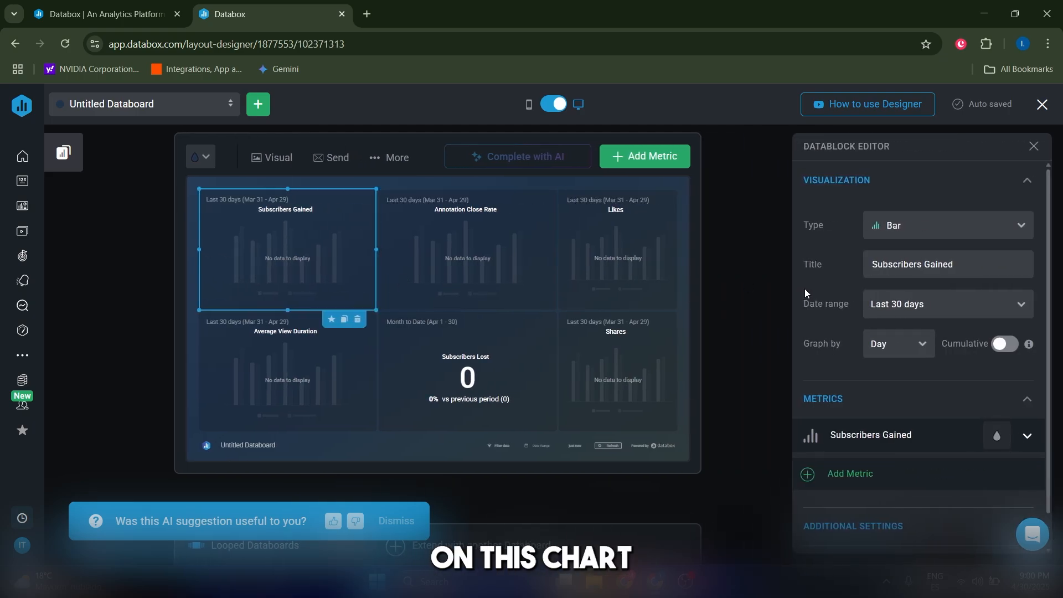
click(904, 227)
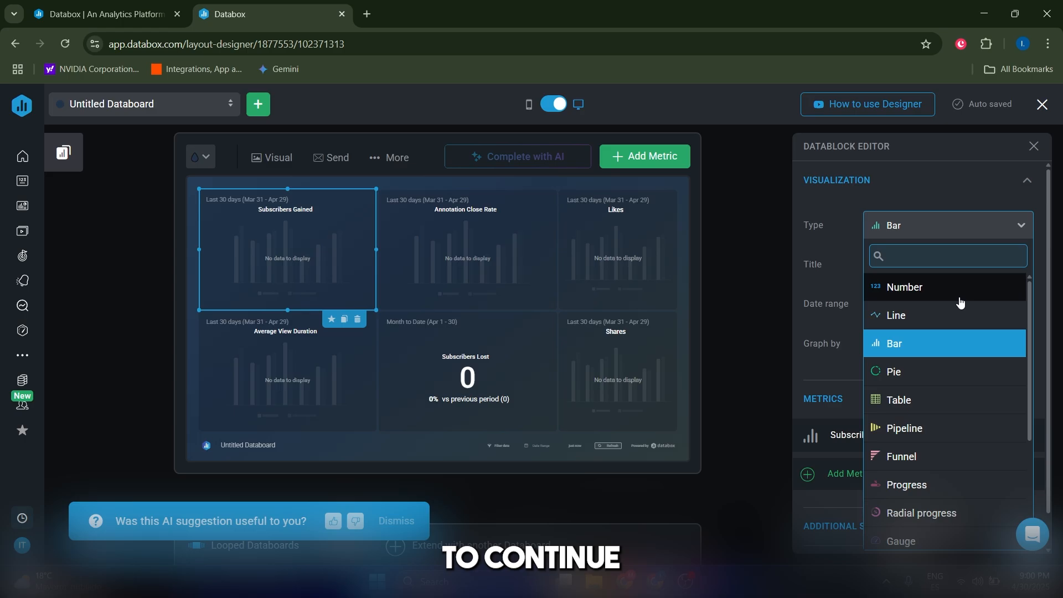
click(928, 379)
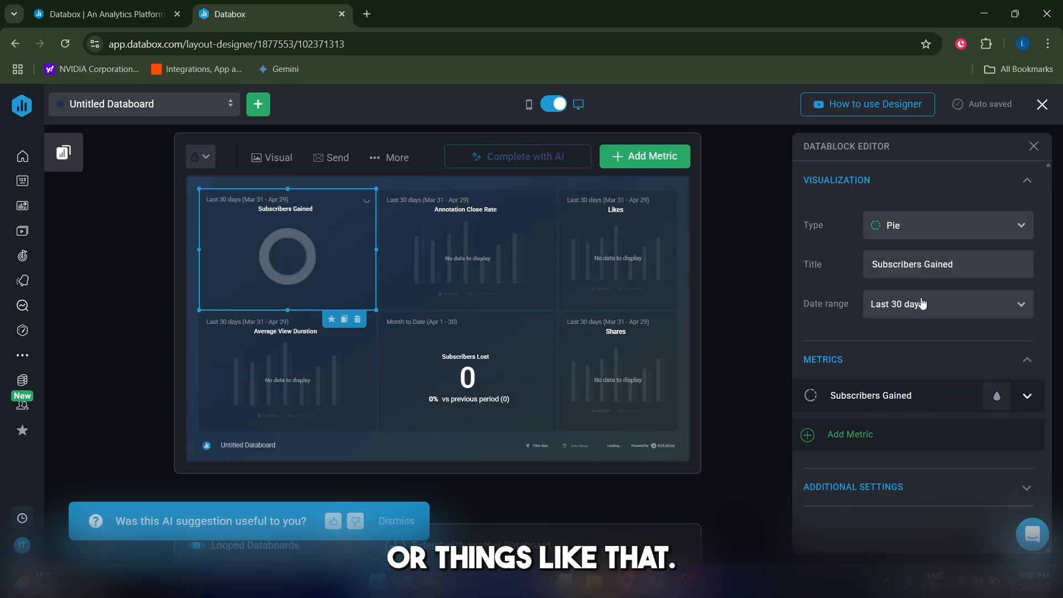
click(923, 227)
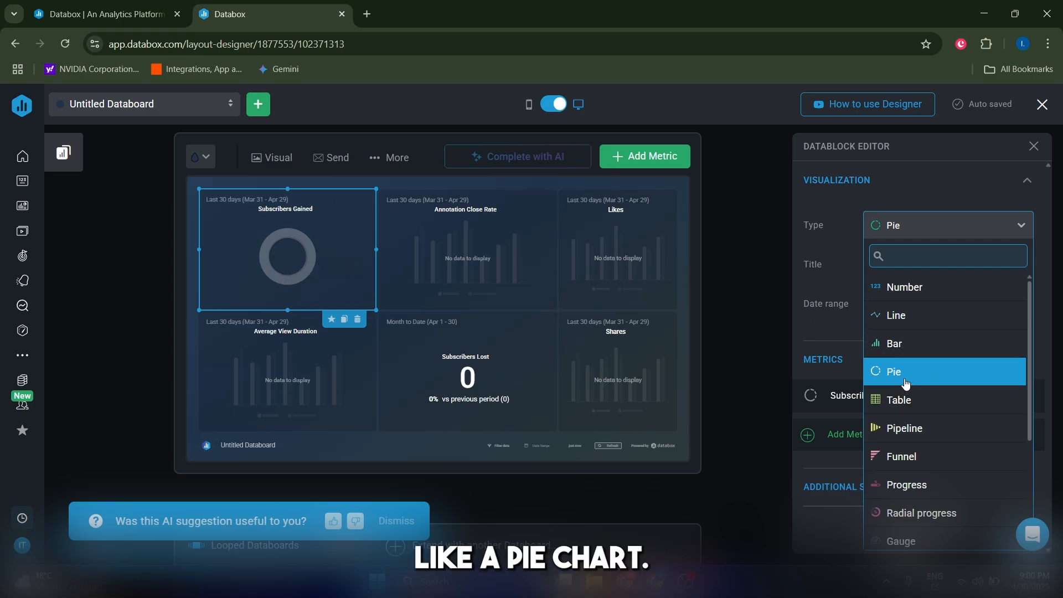
click(914, 327)
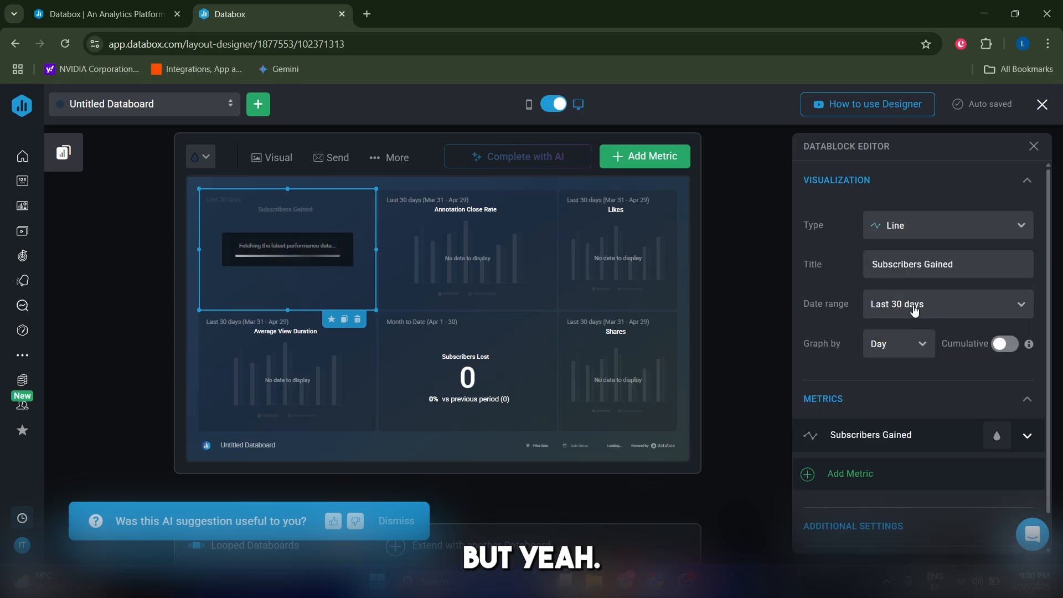
key(Escape)
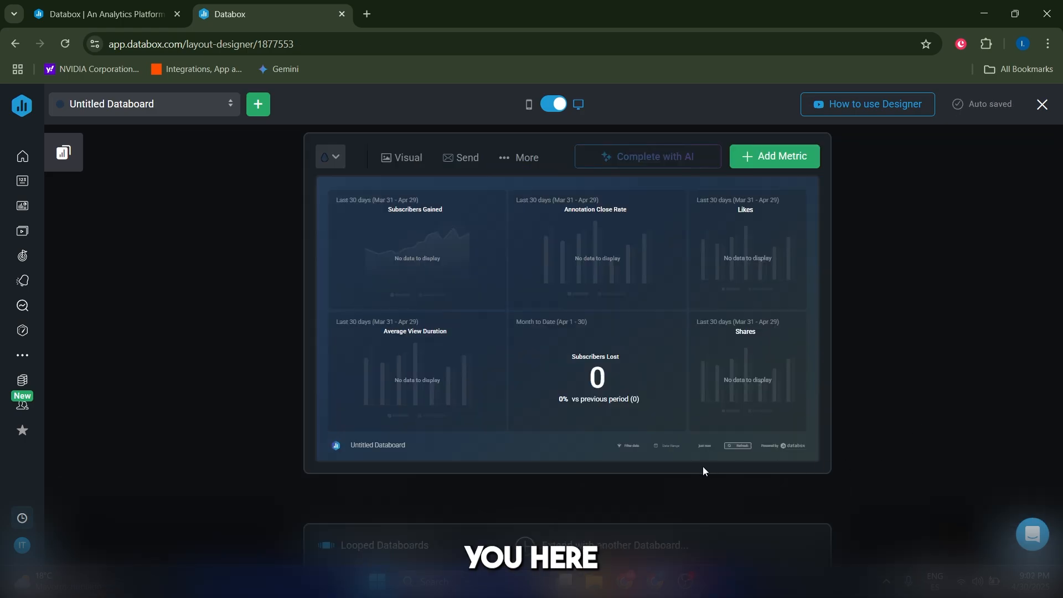
click(668, 447)
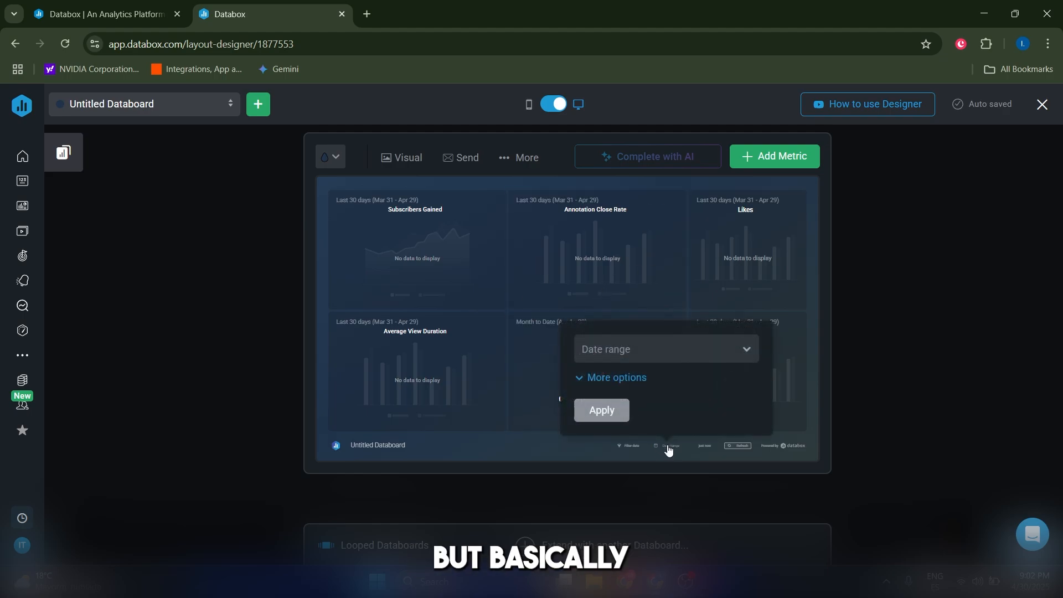
click(627, 348)
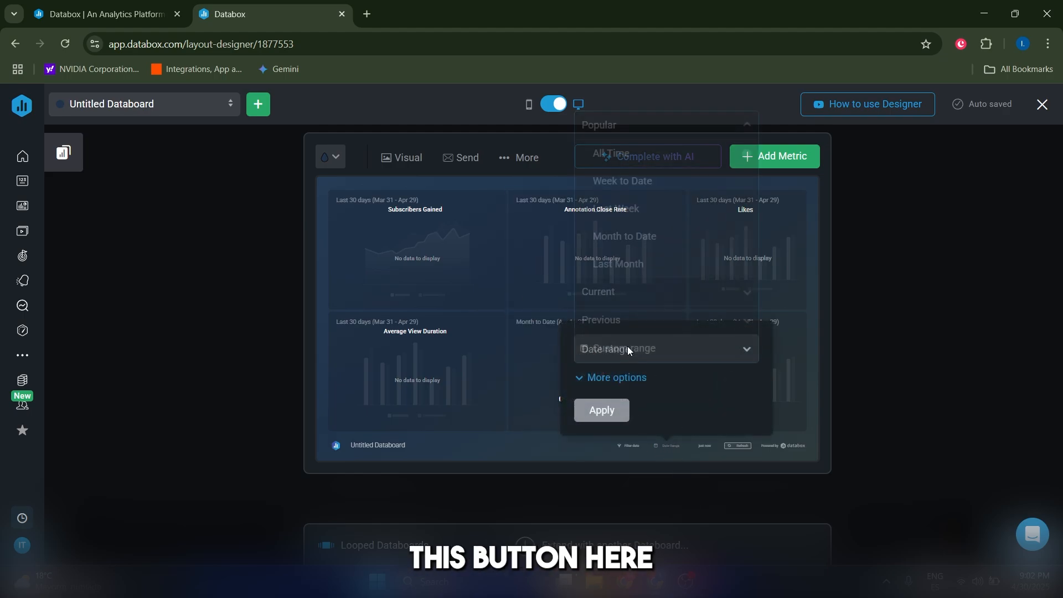
click(915, 457)
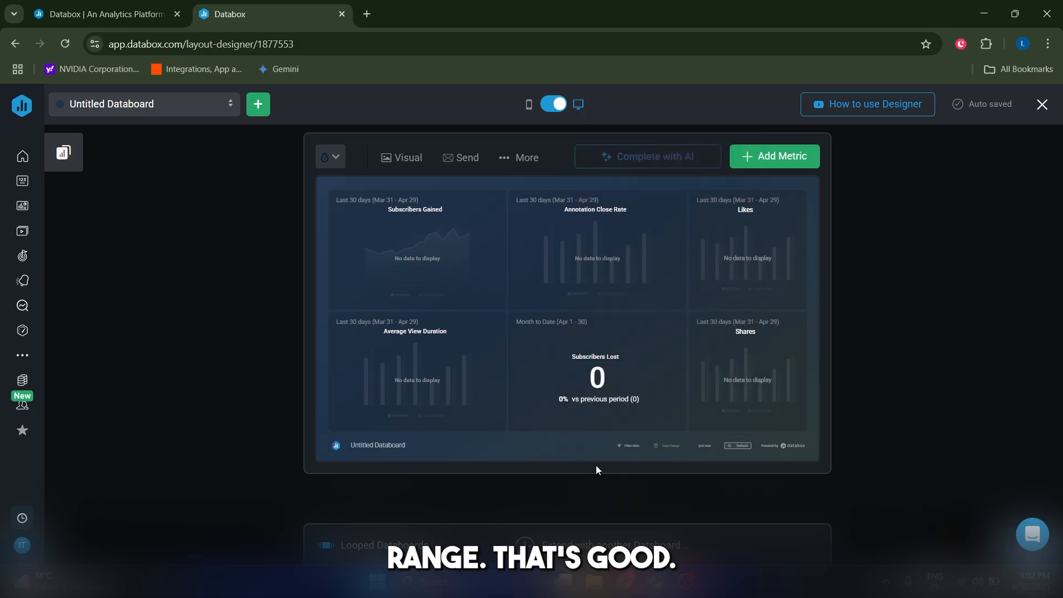
click(732, 446)
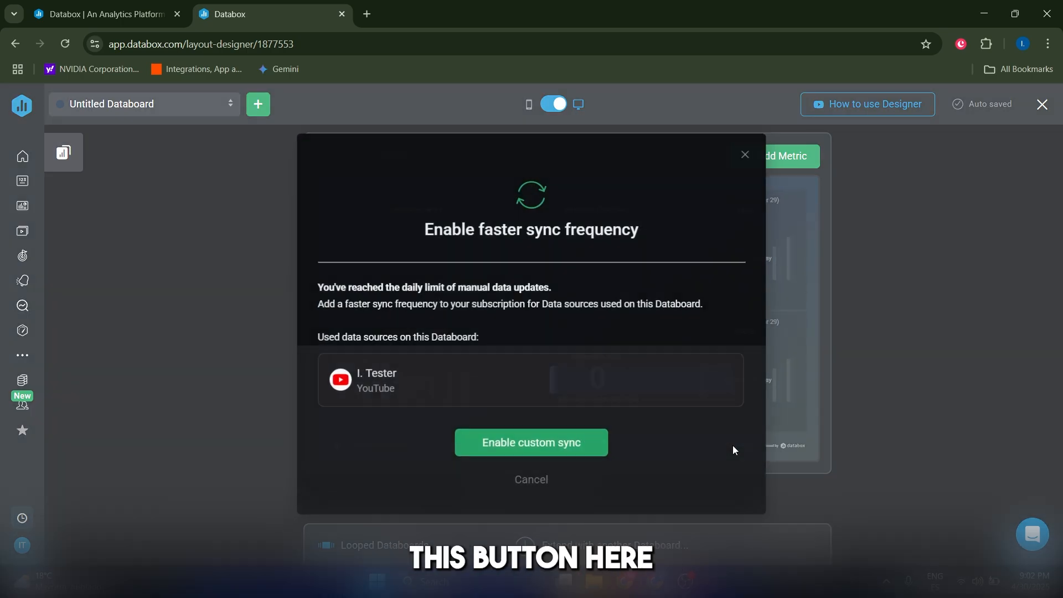
click(746, 155)
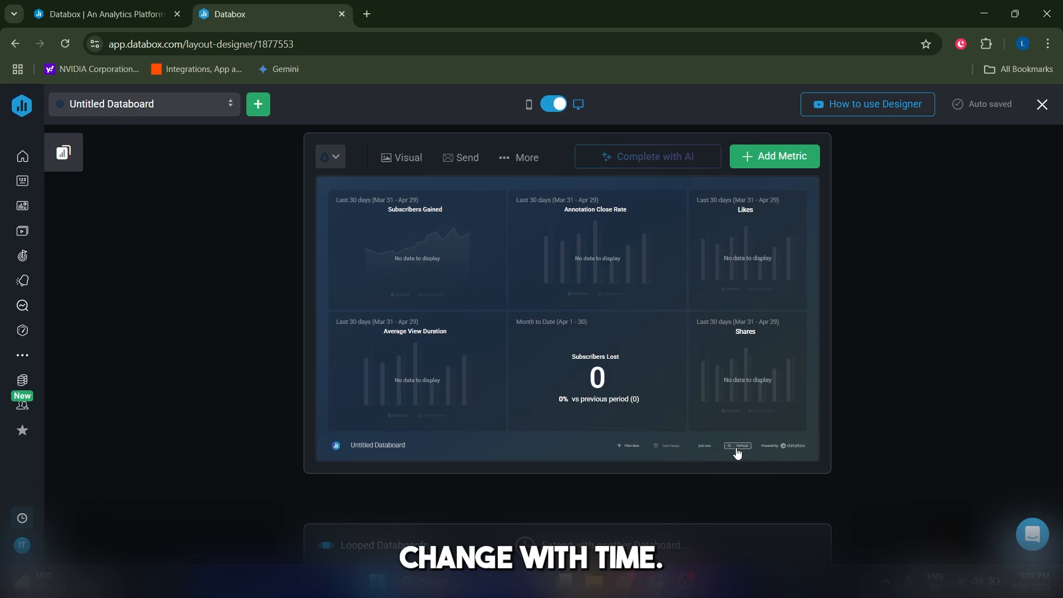
click(737, 448)
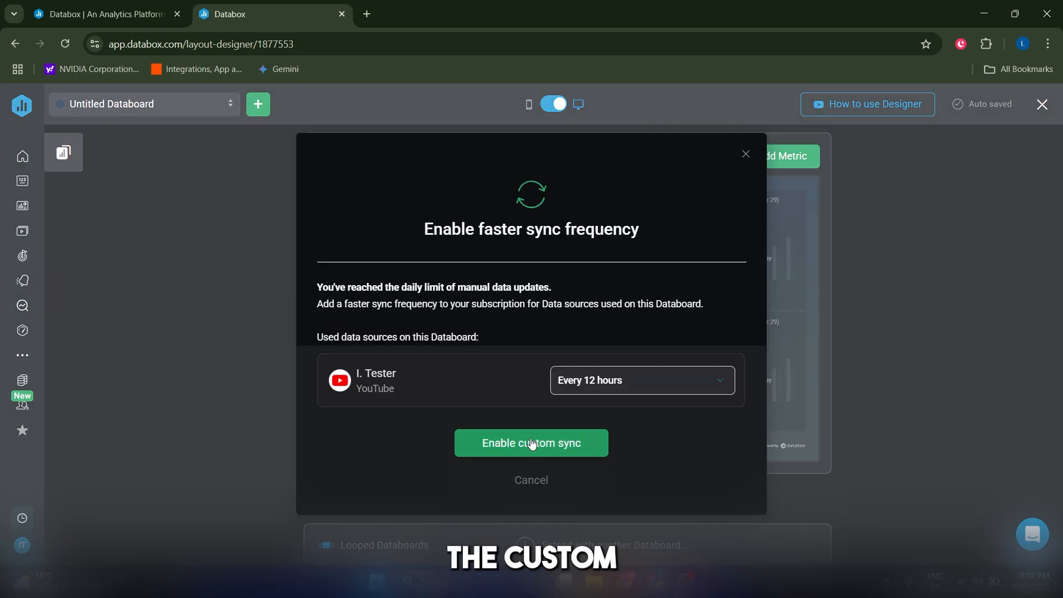
click(566, 448)
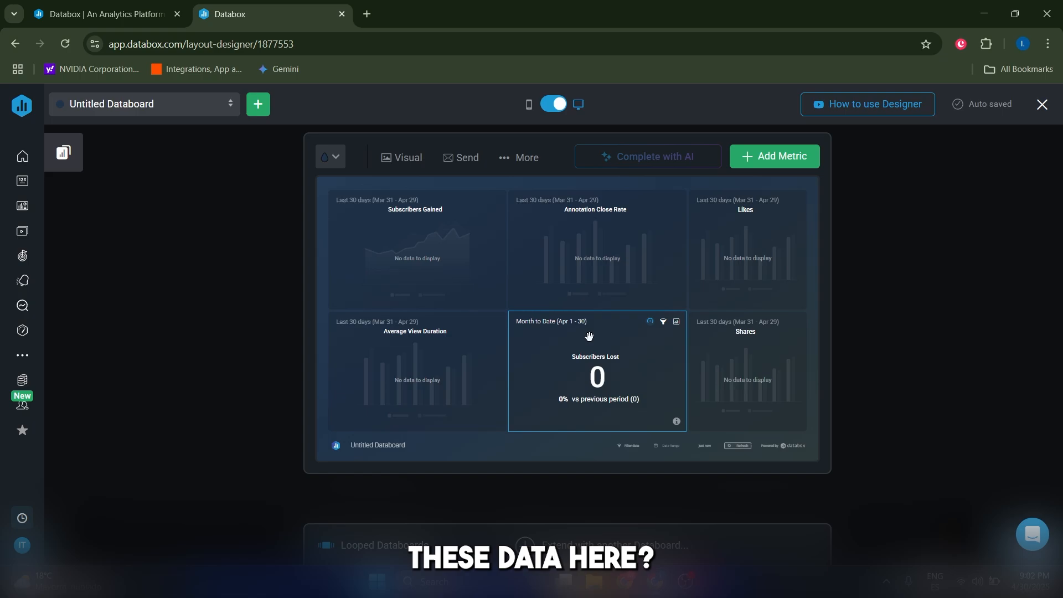
Step: Rename the databoard to 'Youtube Metrics' and open it in full-screen view
click(382, 447)
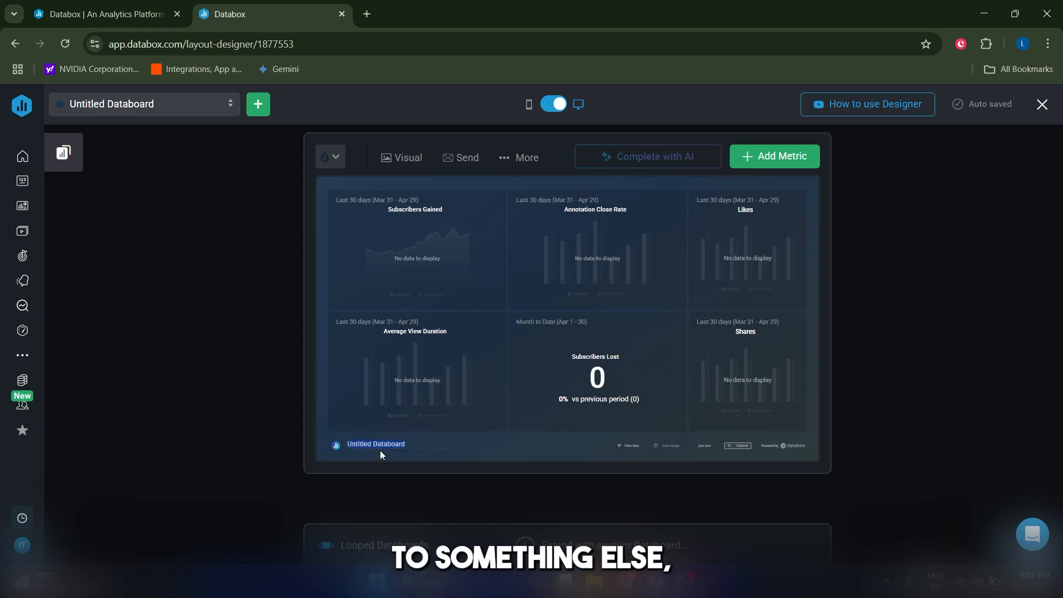
text(Youtube Metrics)
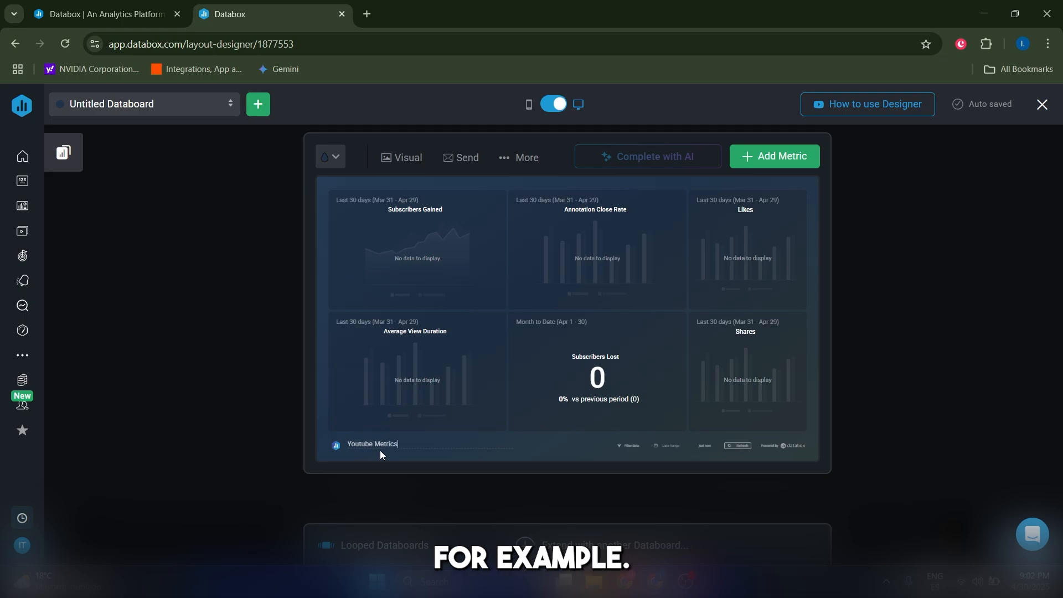
key(Return)
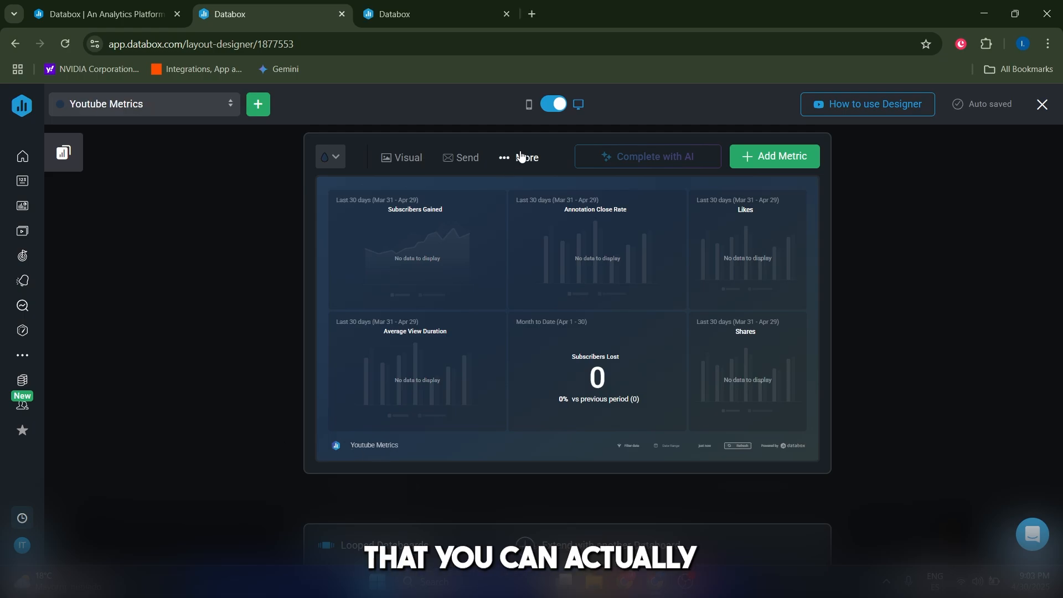
click(504, 159)
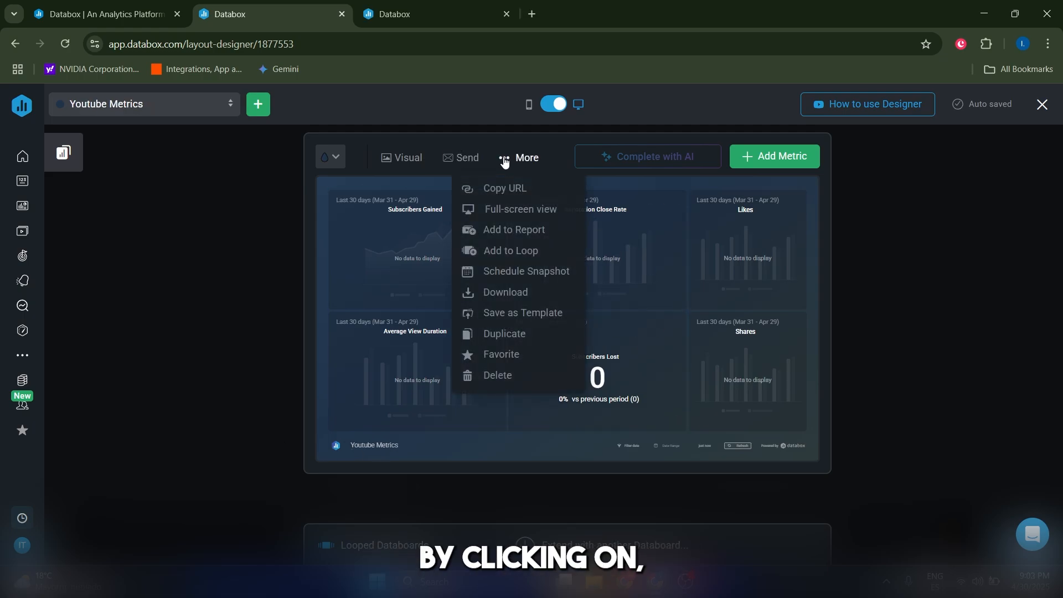
click(406, 5)
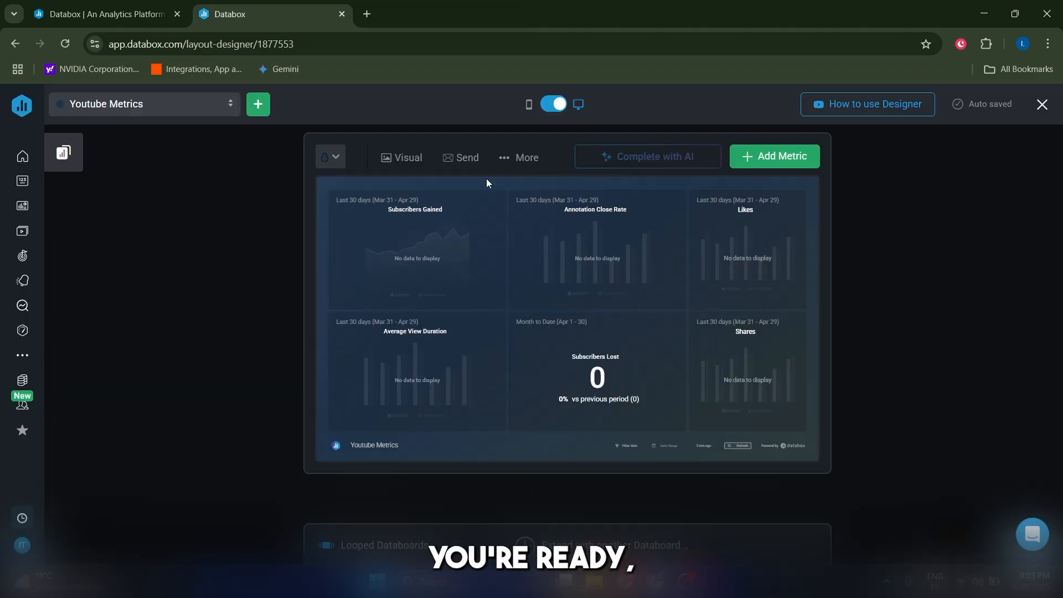
Step: Review the Send options: Shareable Link, Send to Email, Send to Slack, Embed and Stream to TV
click(464, 158)
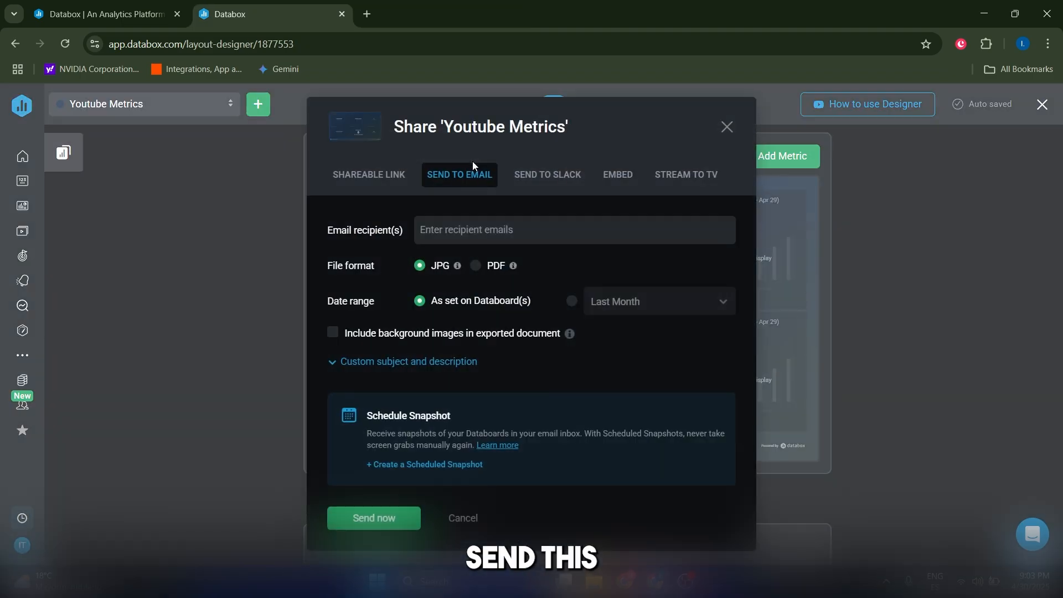
click(377, 175)
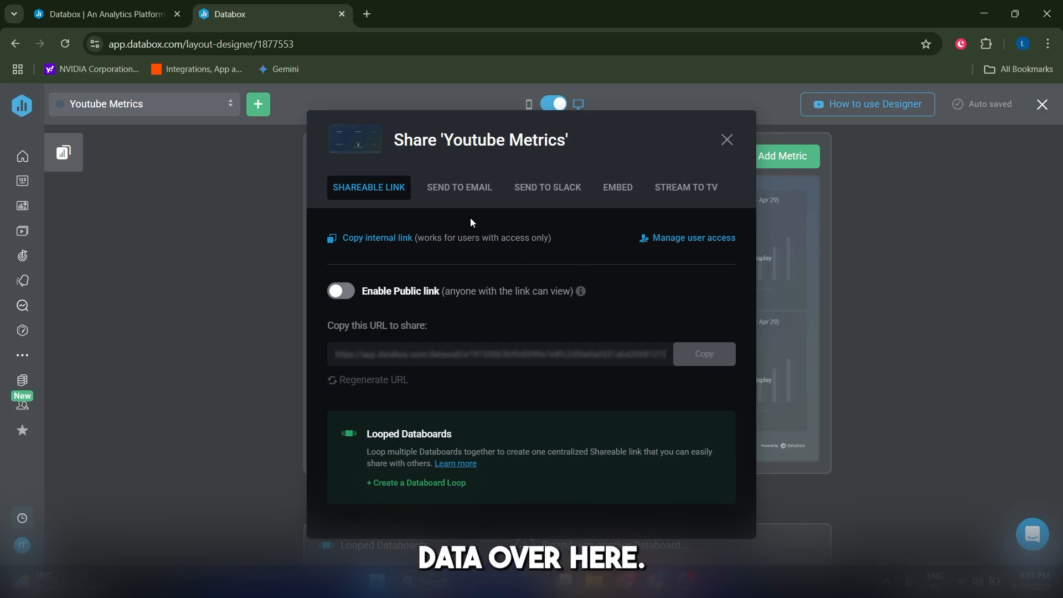
click(458, 189)
click(549, 187)
click(617, 188)
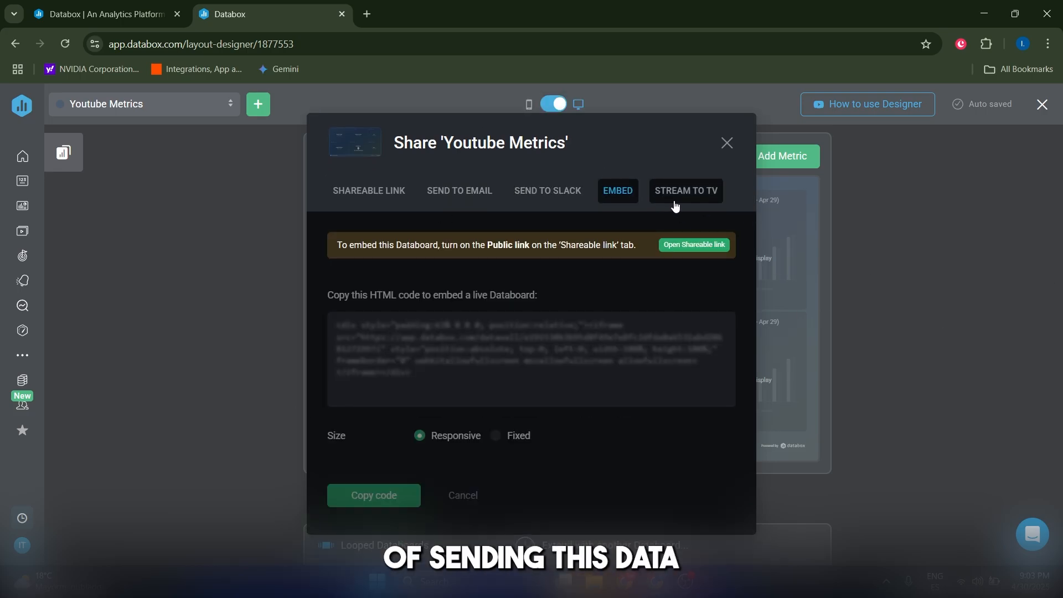
click(685, 195)
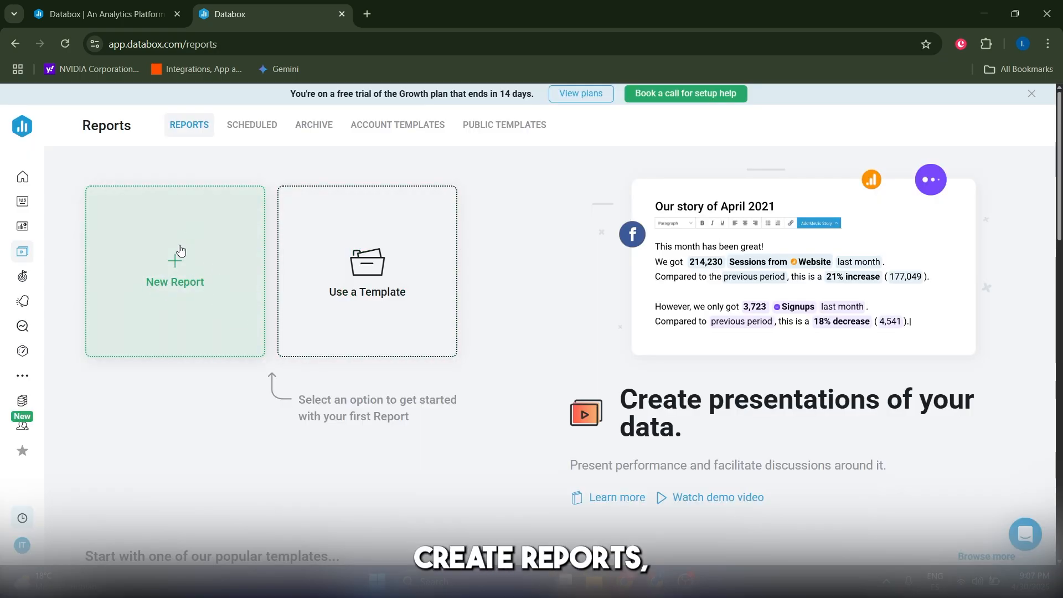
Step: Start a new blank report headed 'Youtube Report'
mouse_move(25, 260)
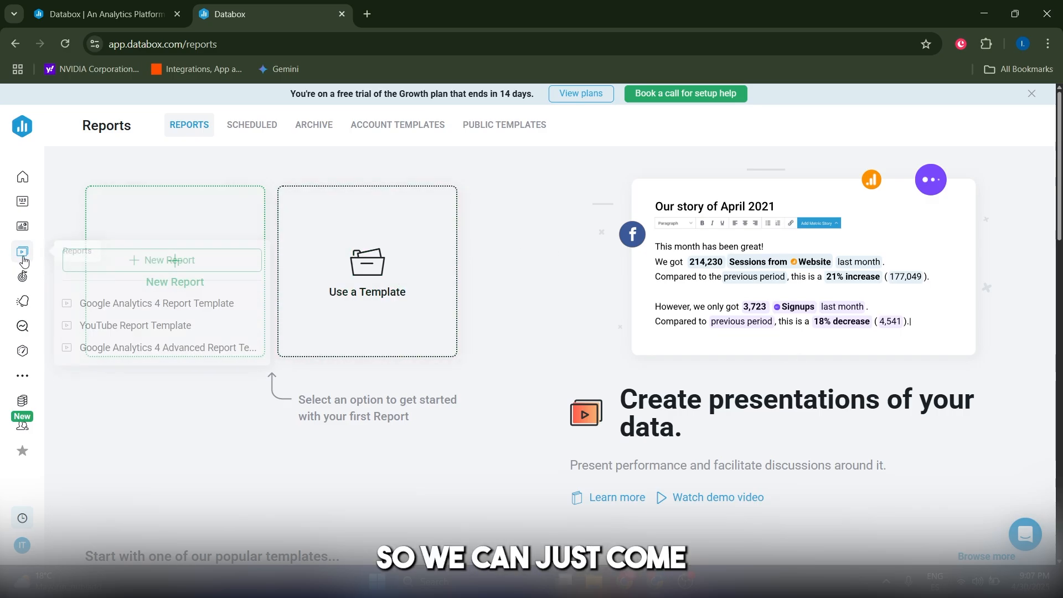
click(178, 212)
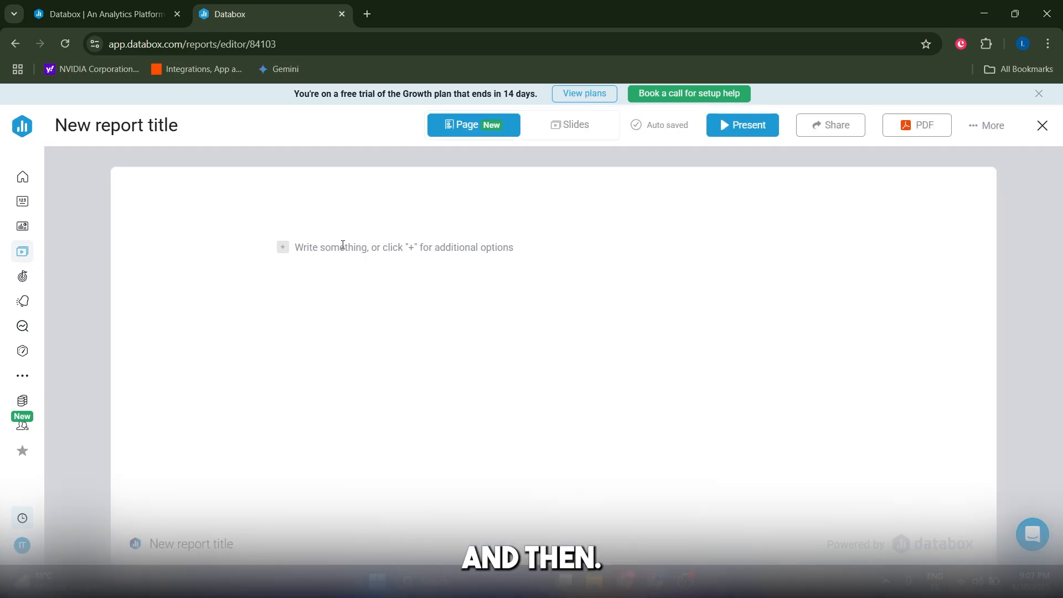
click(342, 244)
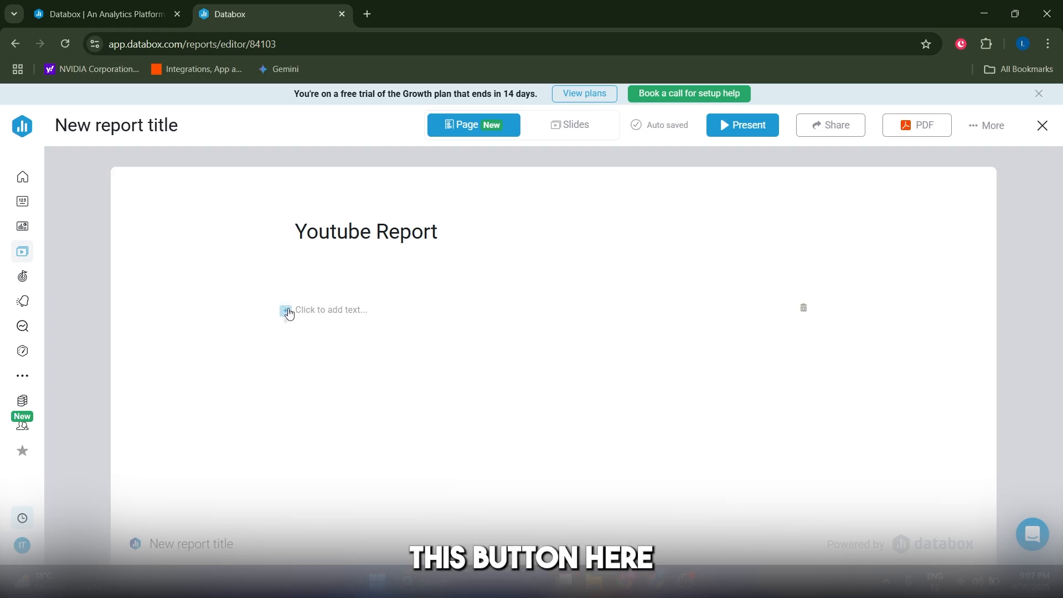
Step: Add an AI Performance summary block for the Comments metric to the report
click(286, 310)
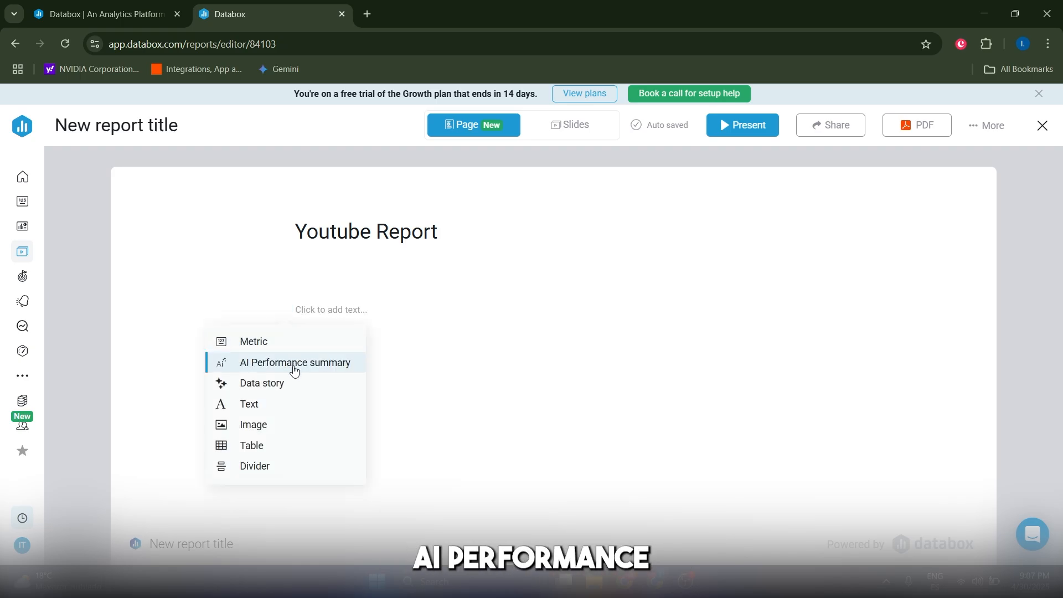
click(292, 367)
click(393, 332)
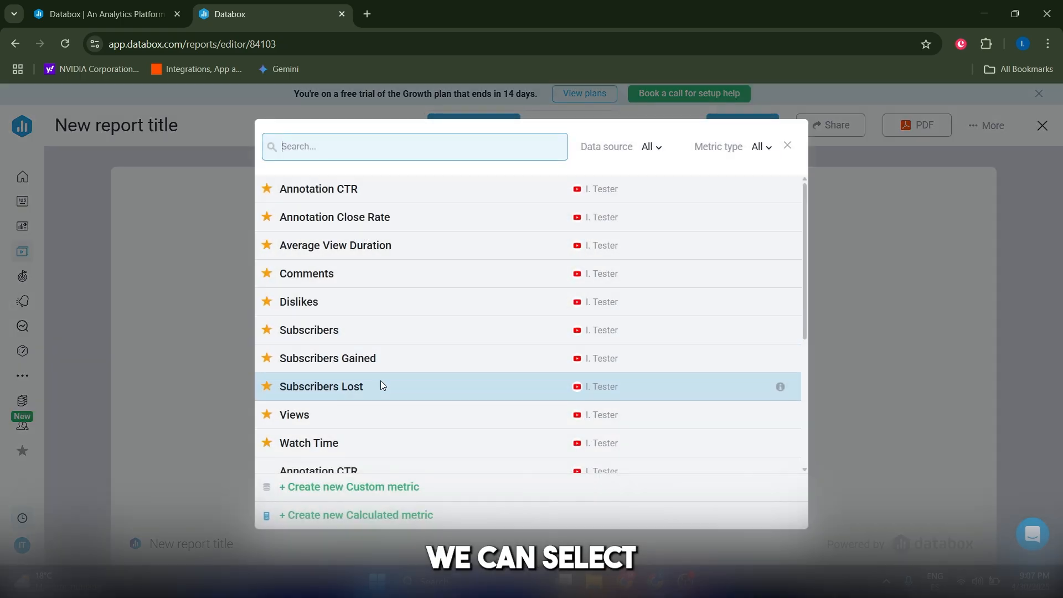
click(344, 279)
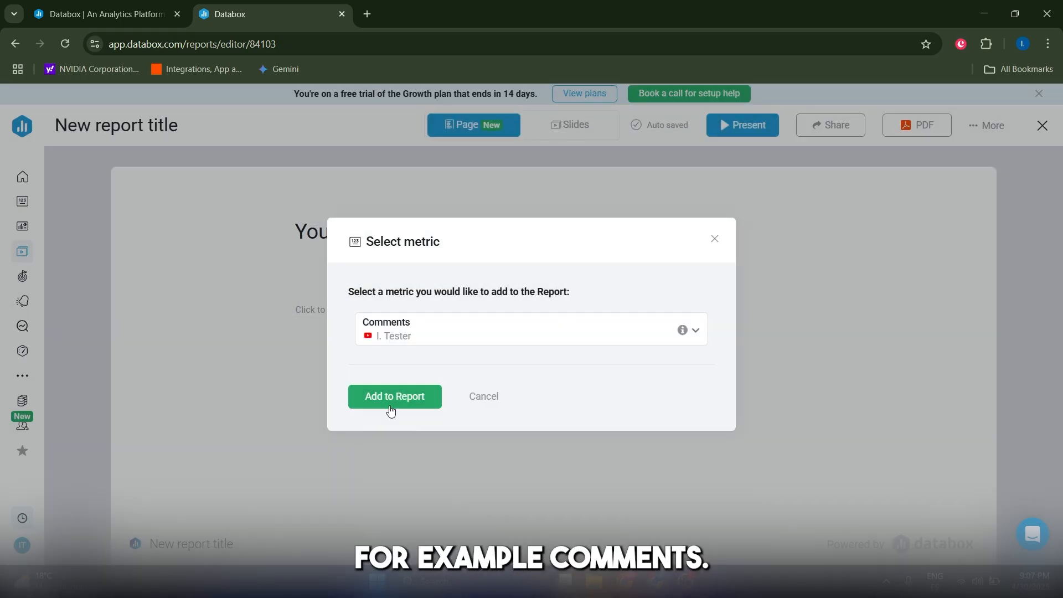
click(401, 397)
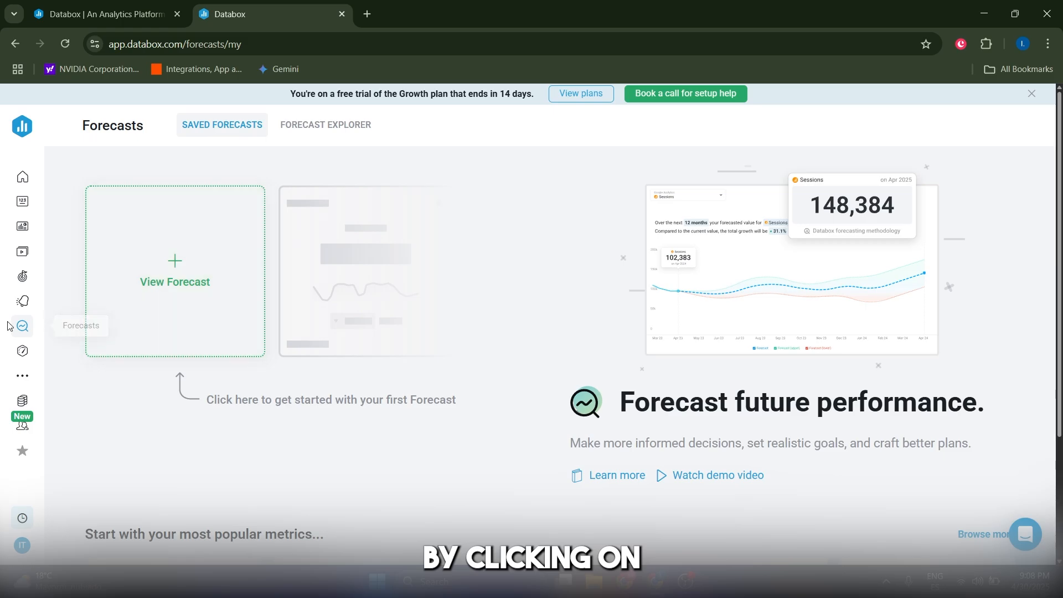
Step: Open the Forecast Explorer and browse its metric list without choosing one, then go to Notifications
click(134, 282)
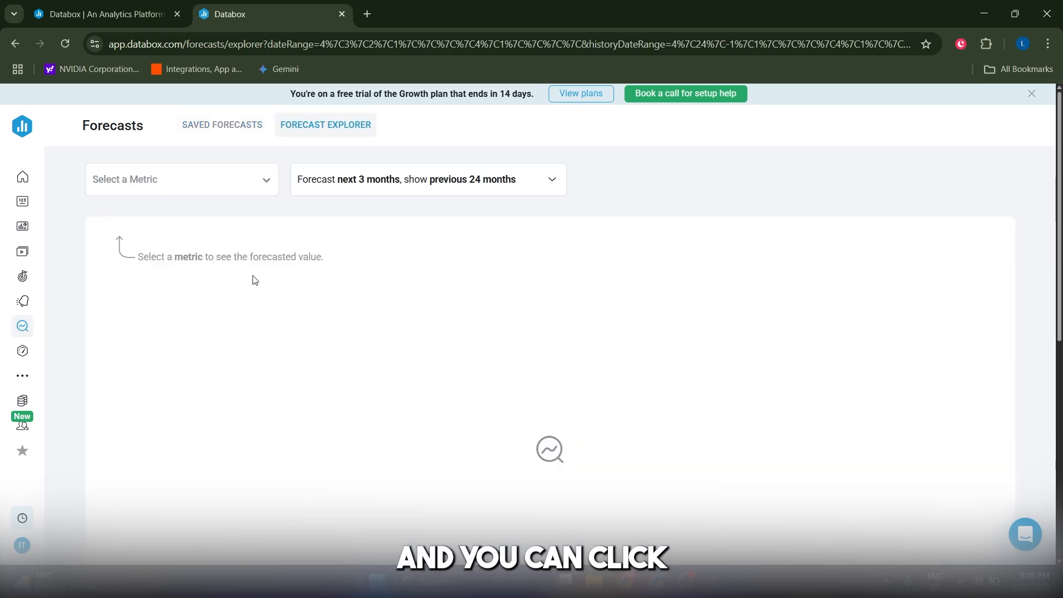
click(166, 181)
click(688, 235)
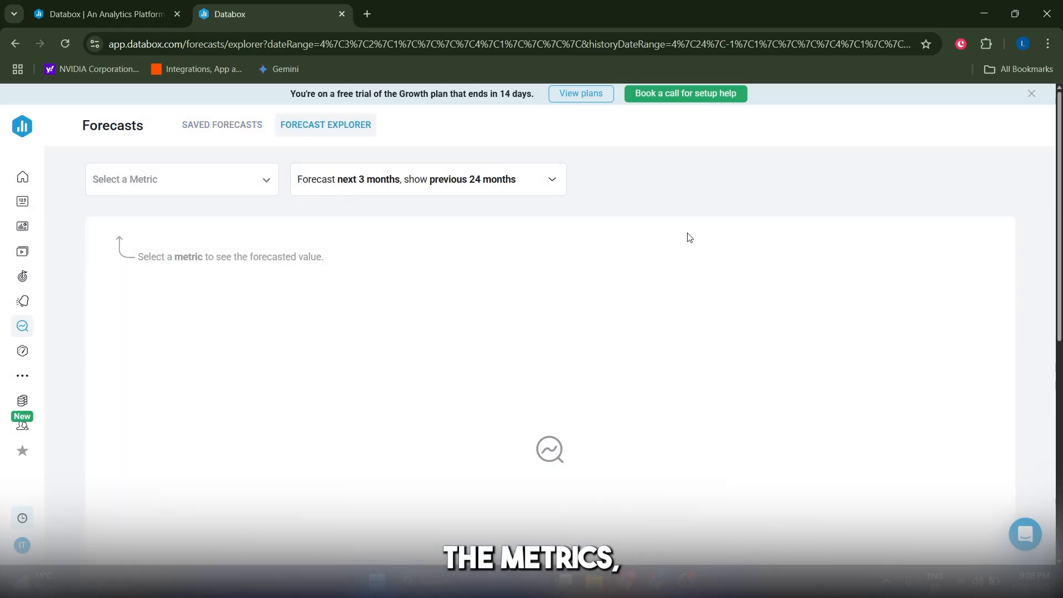
click(23, 301)
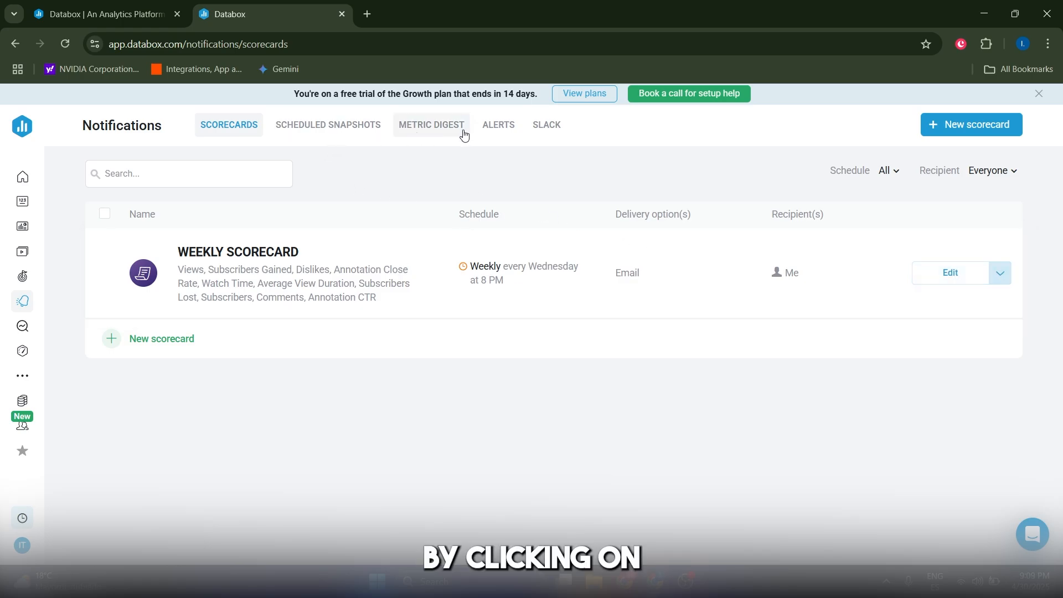
Step: Look through the Alerts and Scheduled Snapshots notification pages, then return to Scorecards
click(500, 125)
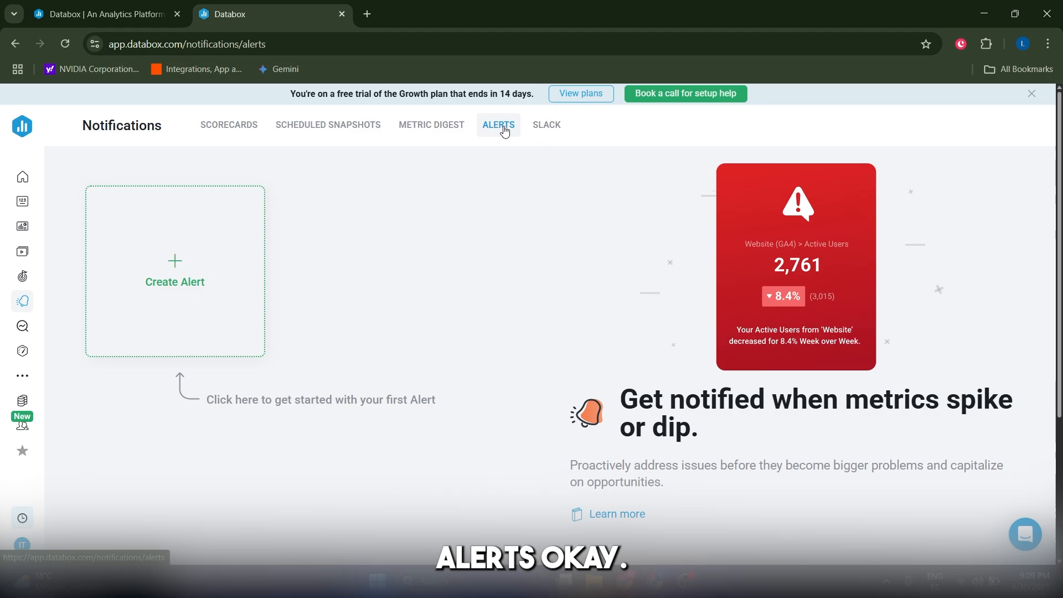
click(328, 124)
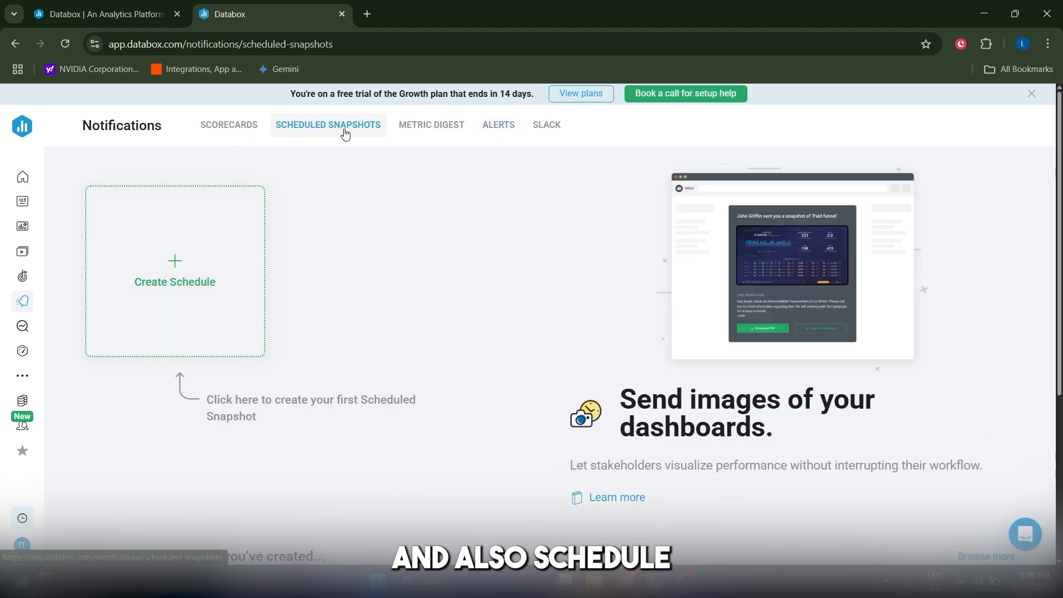
click(230, 138)
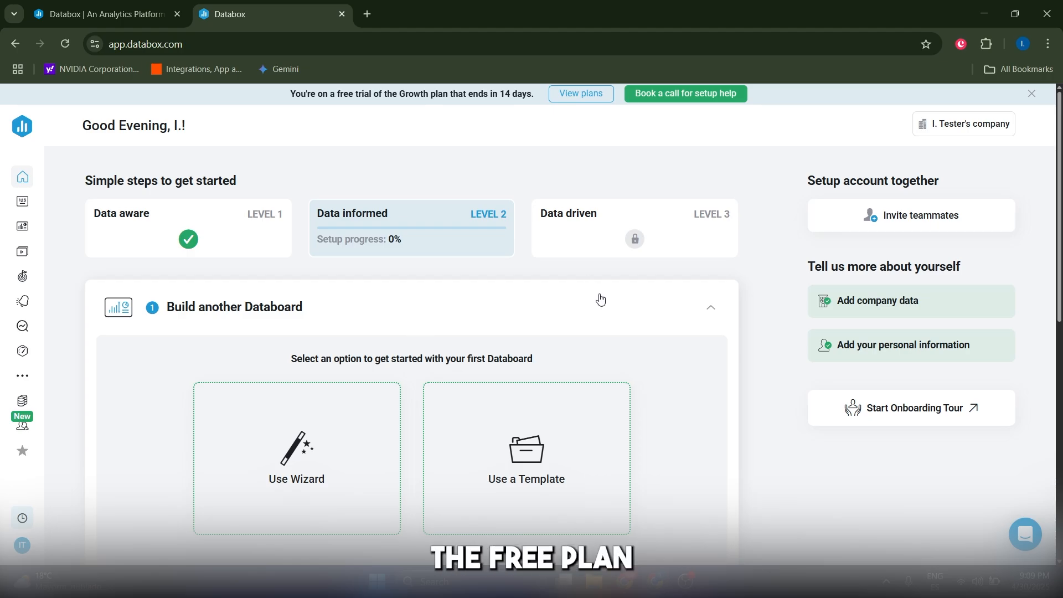
scroll(755, 284, down, 2)
scroll(756, 288, up, 2)
scroll(755, 286, down, 9)
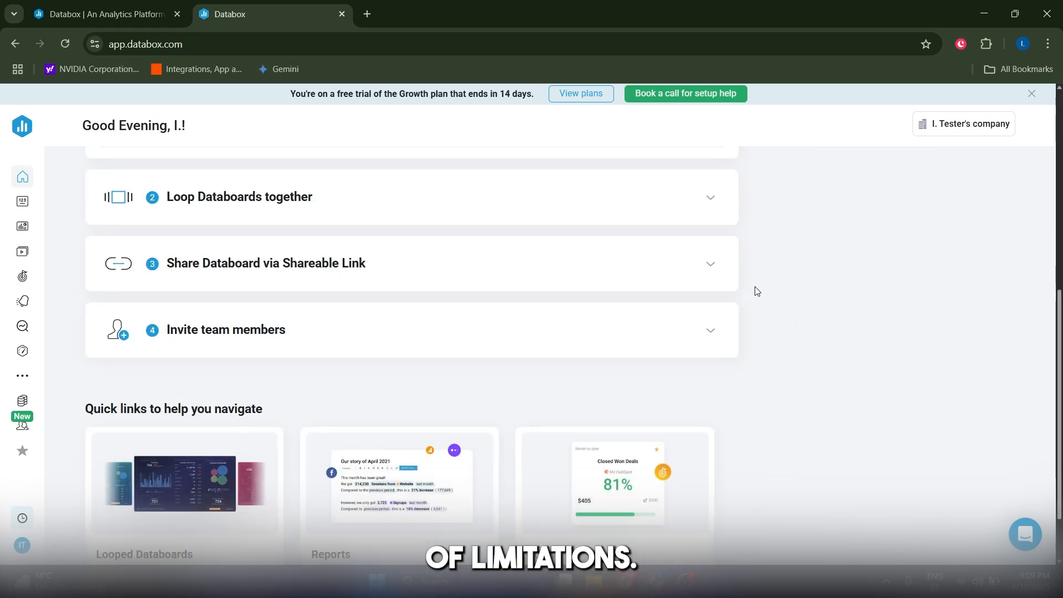
scroll(786, 340, up, 9)
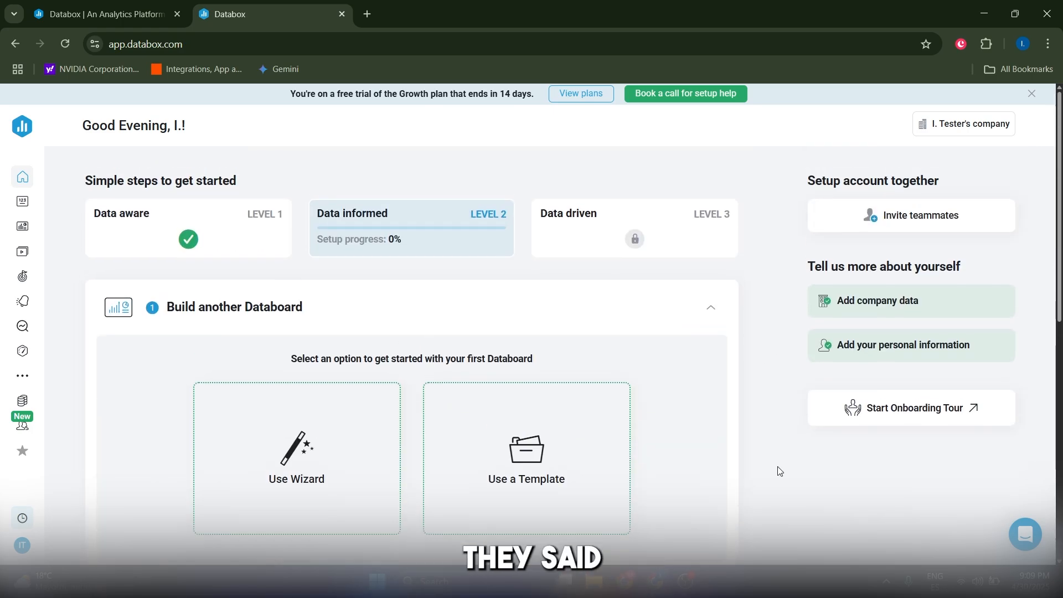
scroll(774, 430, down, 9)
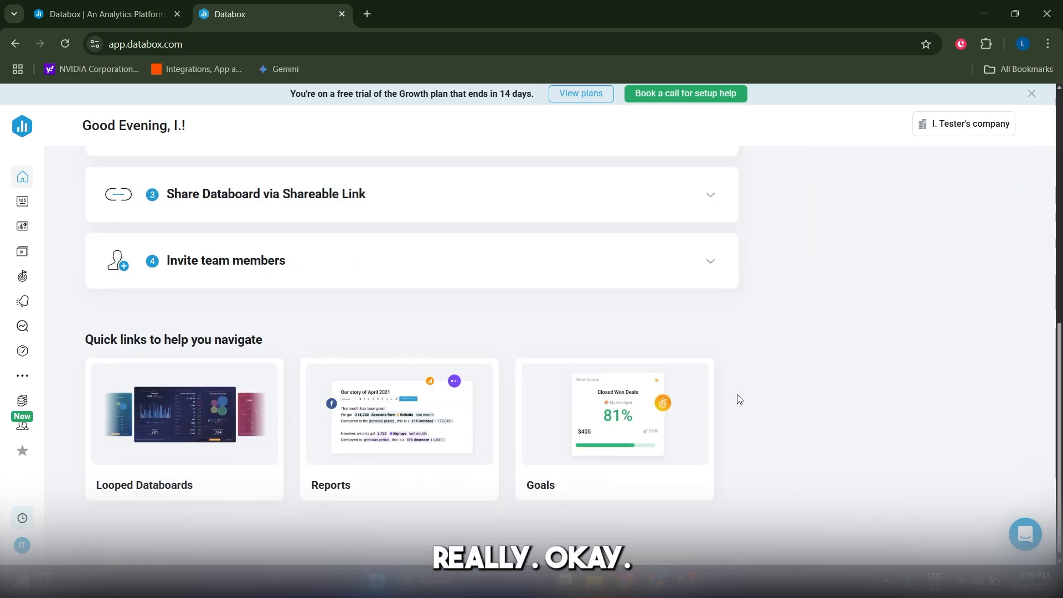